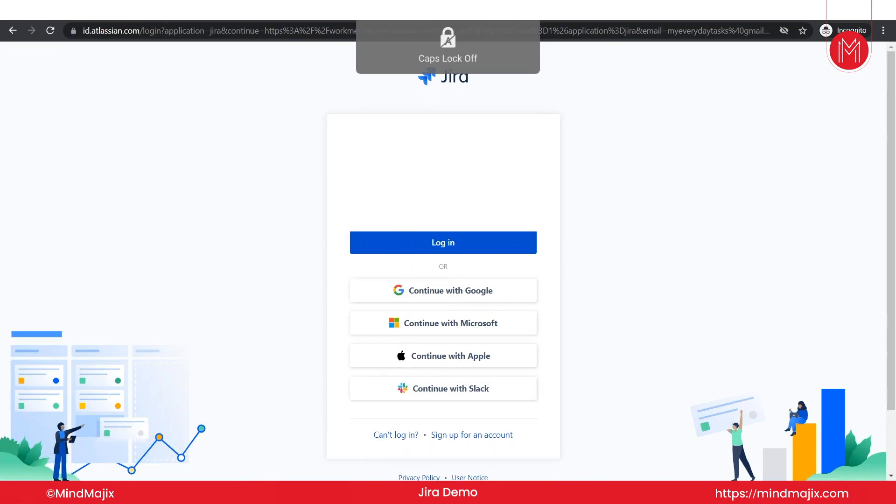
Sign in, open Sample Project, then browse the Projects, Filters and Dashboards menus to list all dashboards.
key(Return)
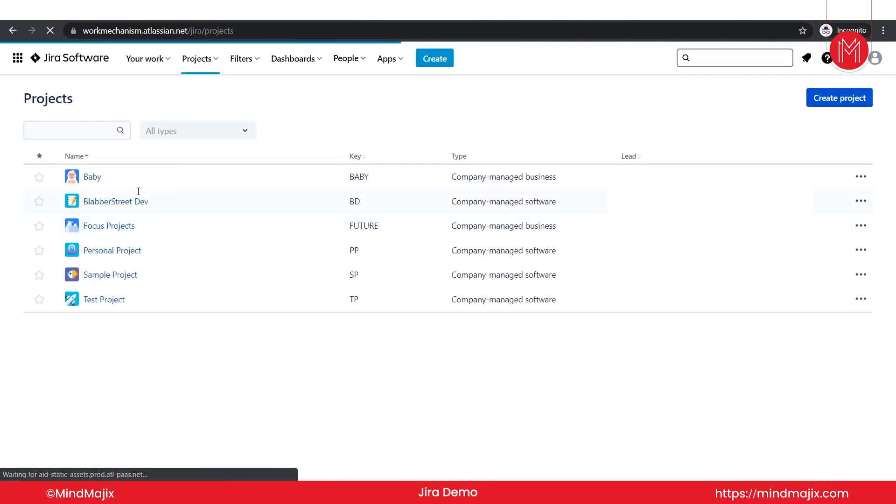
click(117, 275)
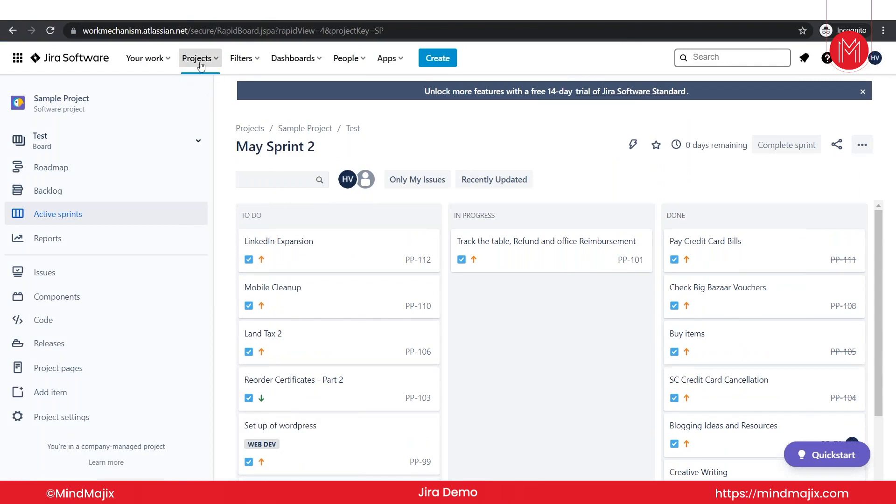
click(198, 66)
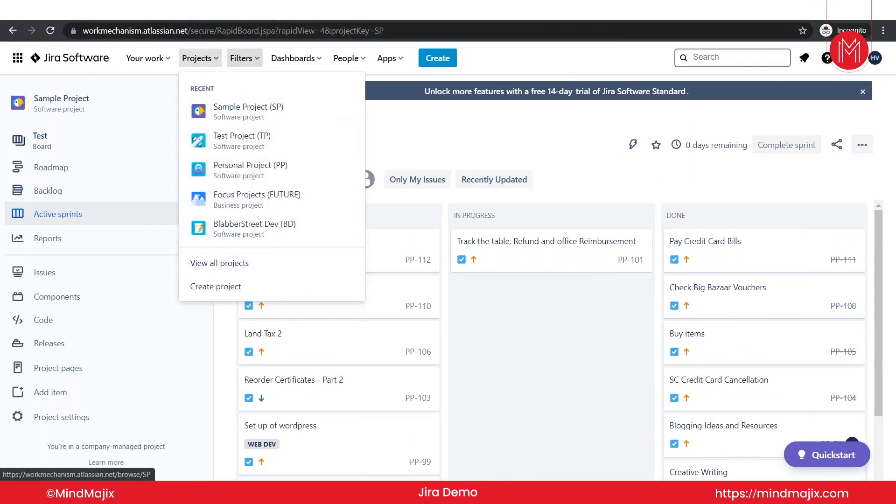
click(241, 56)
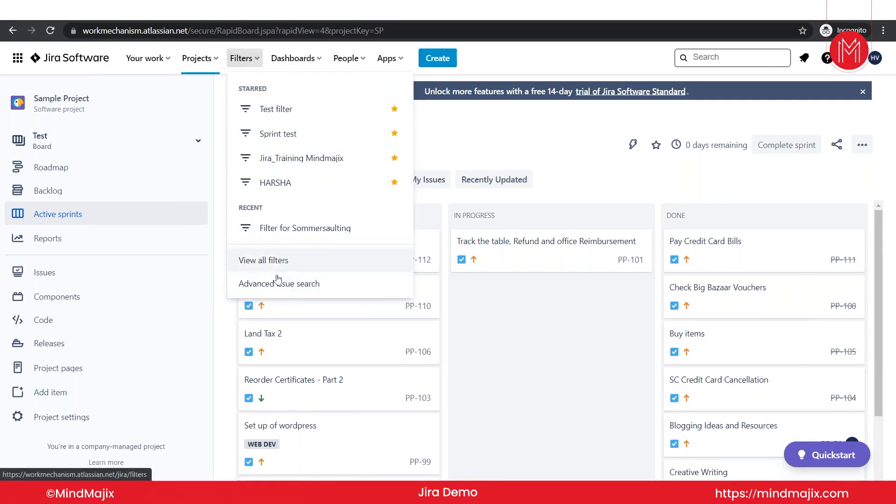
click(306, 59)
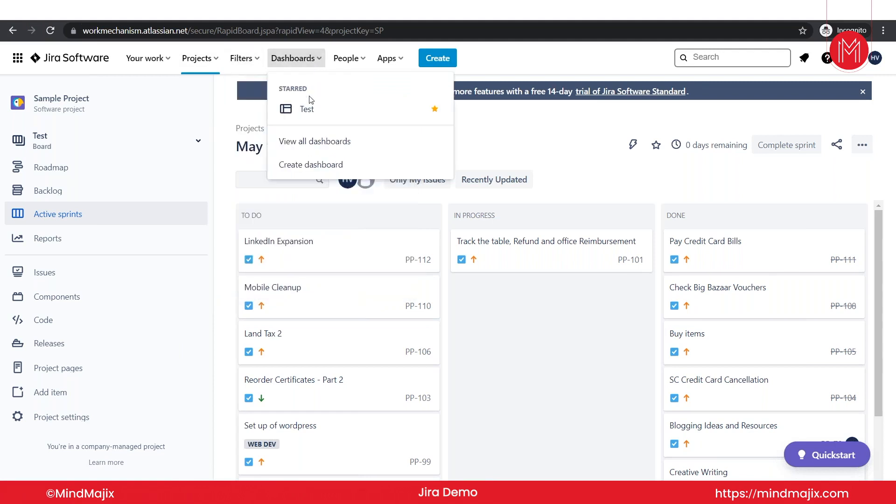
click(312, 144)
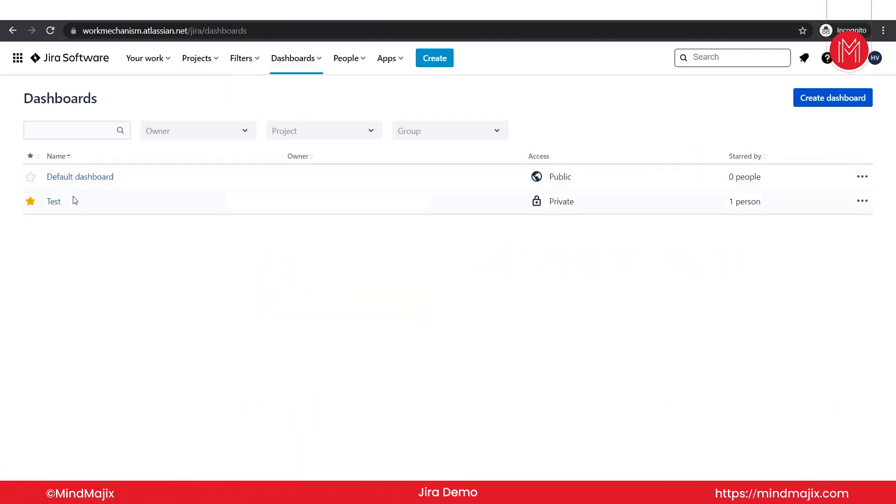
Open the Test dashboard and look over its Pie Chart and Resolution Time gadgets.
click(54, 202)
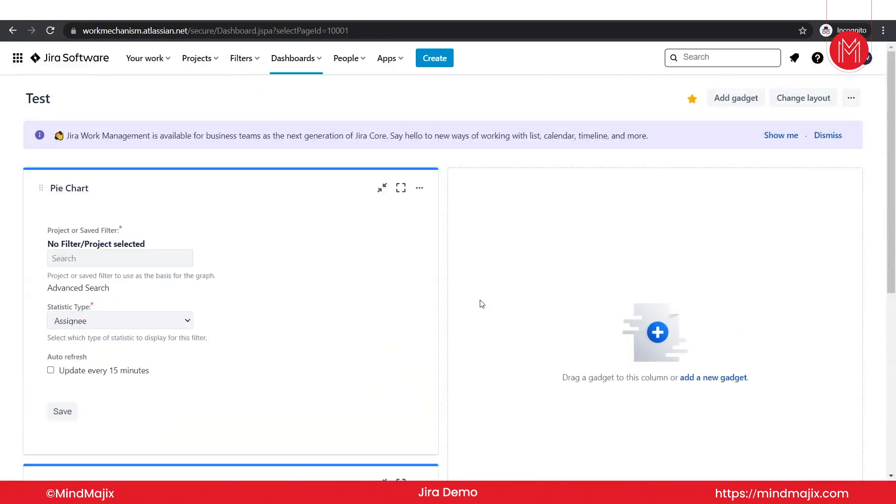
scroll(481, 304, down, 6)
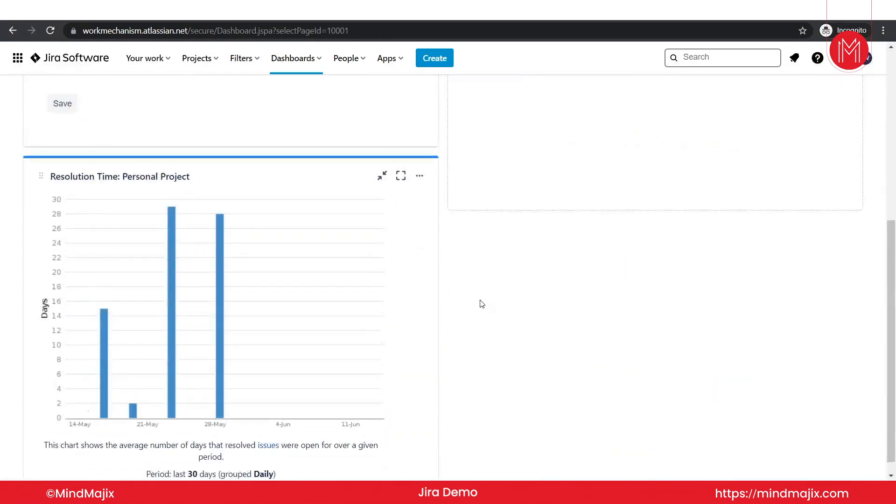
scroll(482, 304, up, 3)
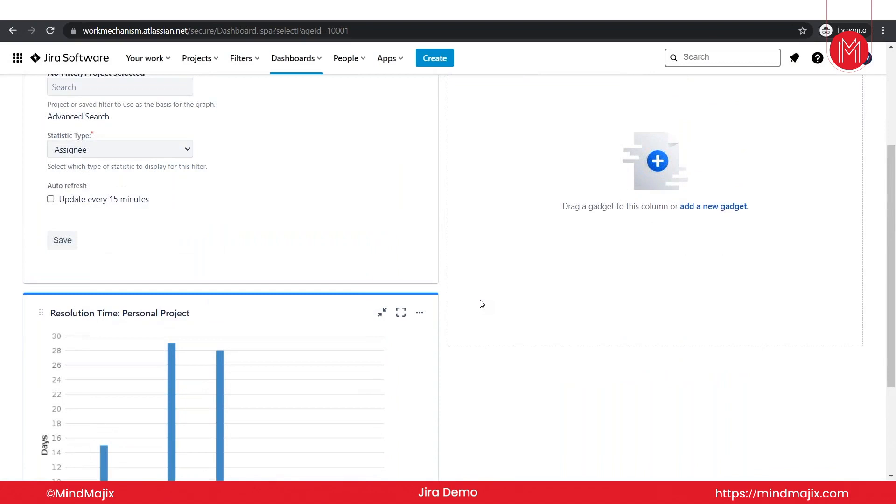
scroll(482, 304, up, 4)
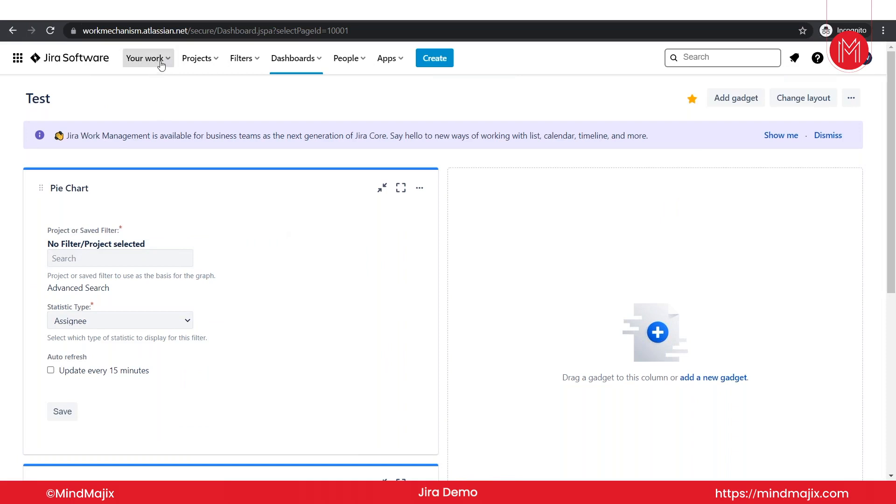
Open Sample Project and visit its Roadmap, Backlog, Active sprints and Reports pages.
click(218, 67)
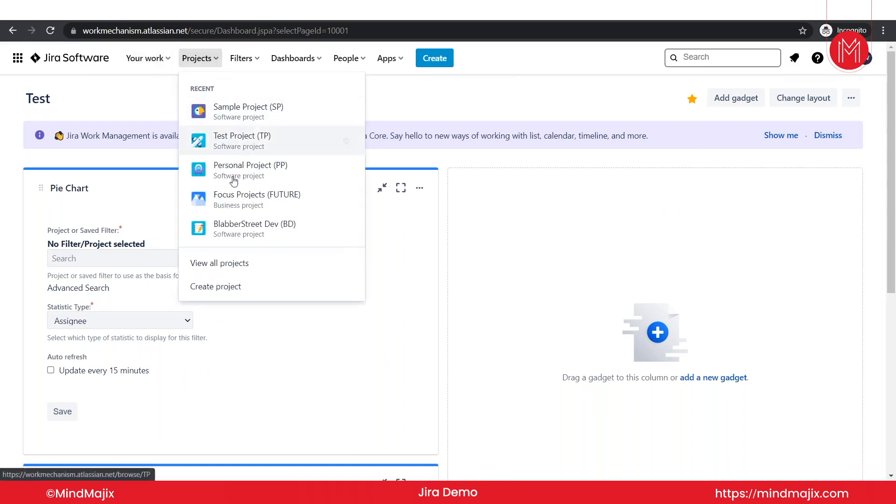
click(230, 121)
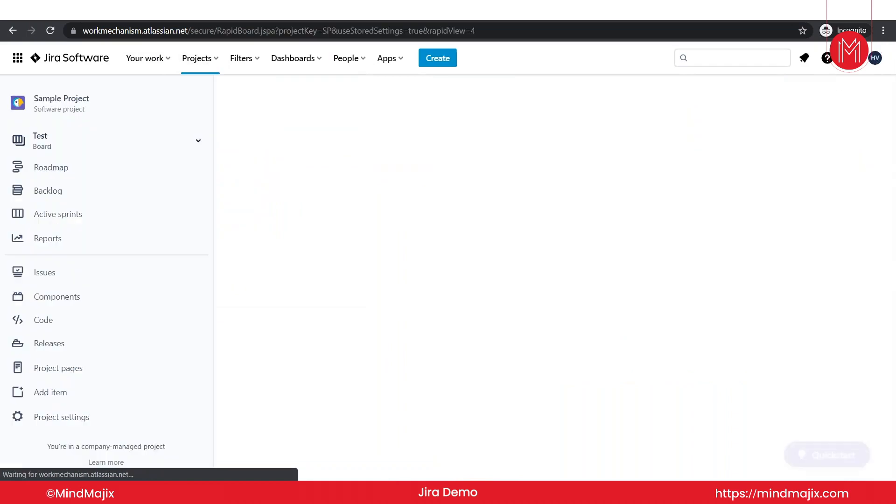
click(57, 168)
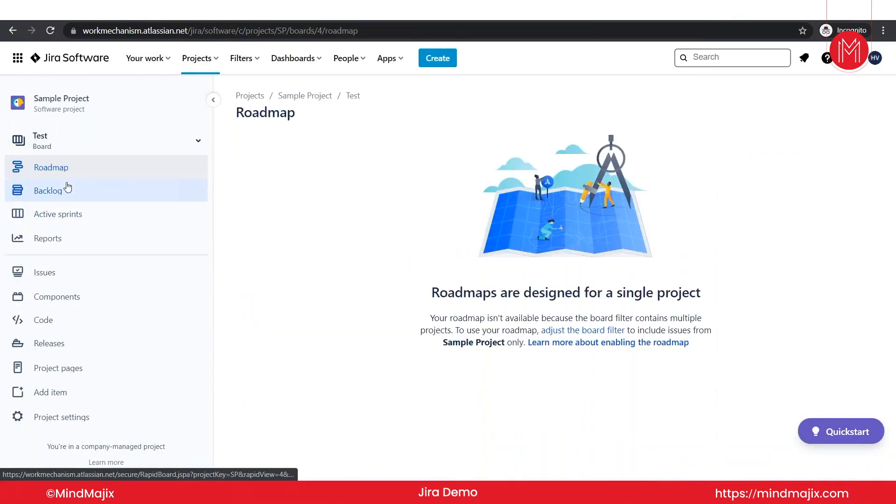
click(67, 189)
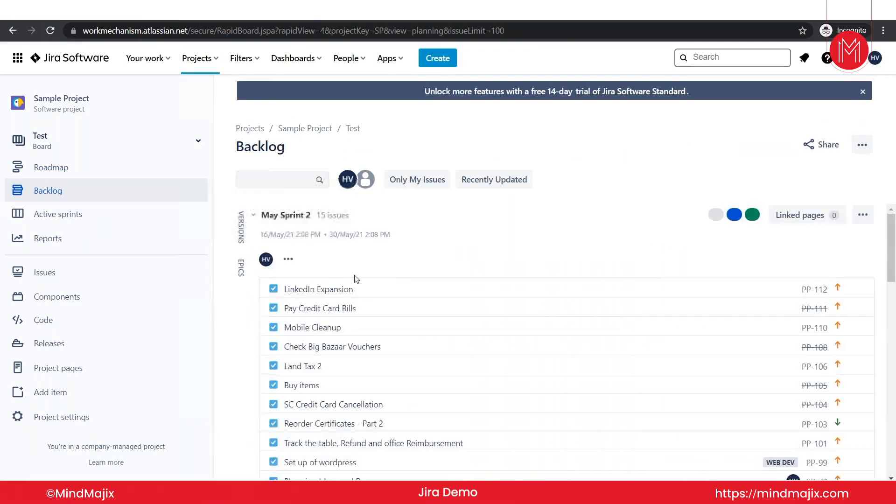
click(68, 219)
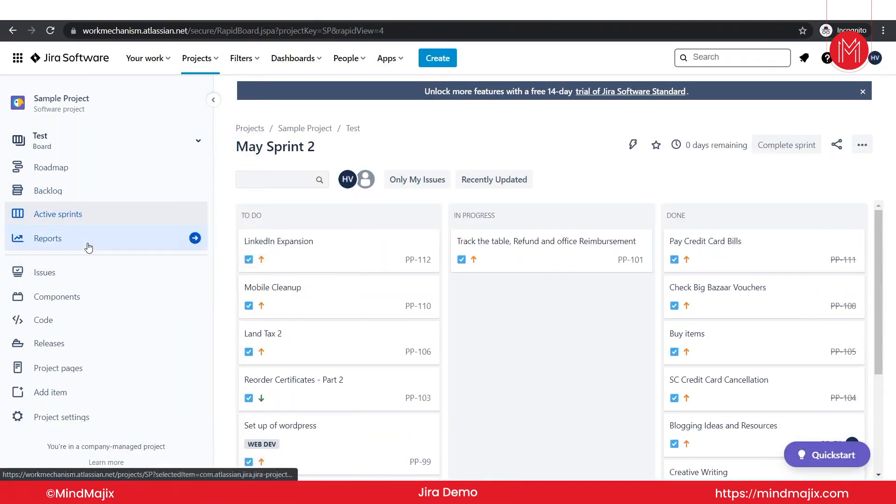
click(88, 248)
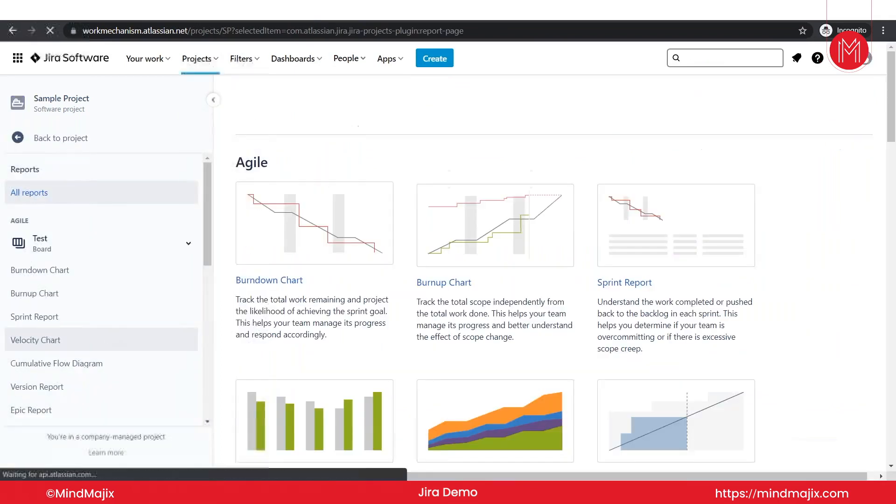
Look through the Sample Project report cards, then return to the project navigation.
scroll(263, 327, down, 2)
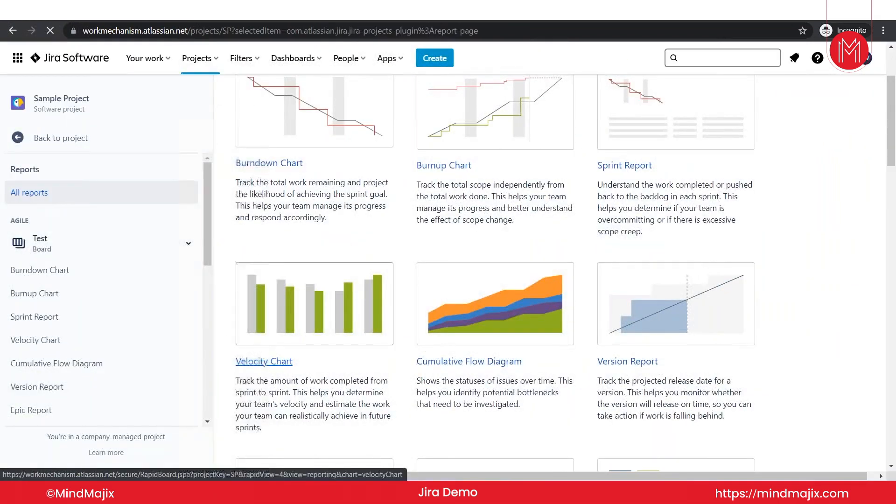
scroll(263, 327, down, 2)
scroll(264, 326, up, 1)
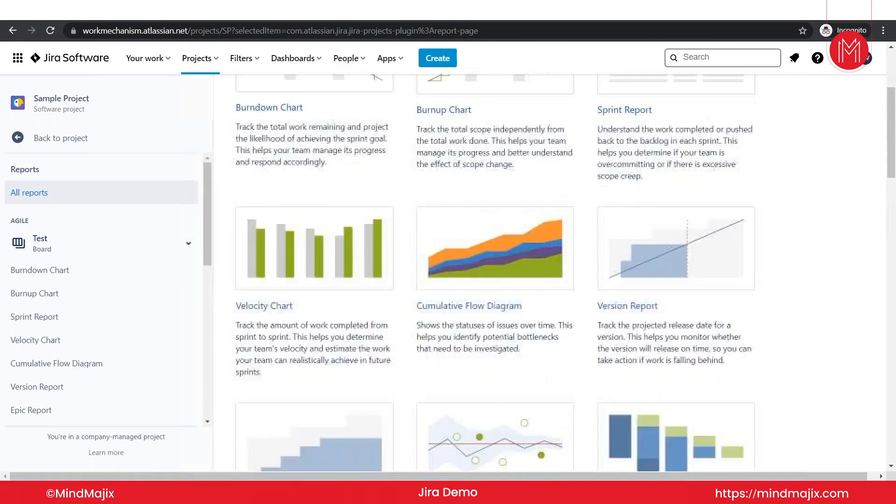
scroll(264, 345, up, 1)
scroll(264, 344, down, 8)
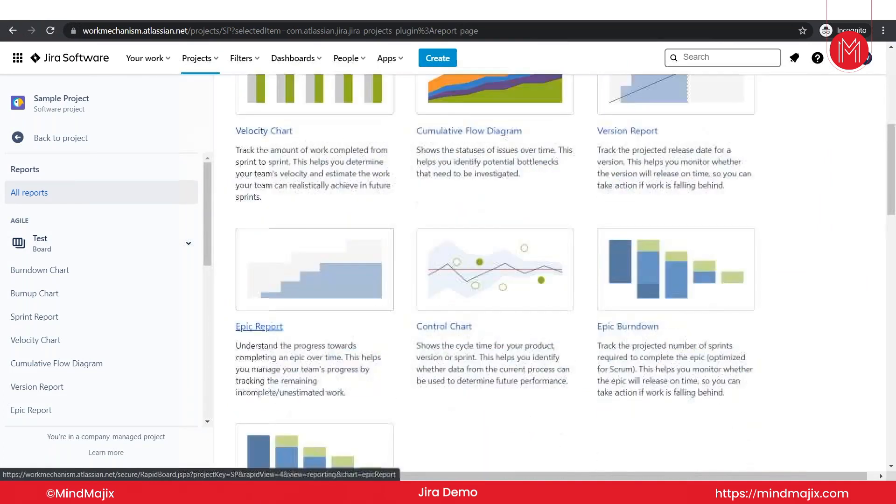
scroll(273, 275, down, 5)
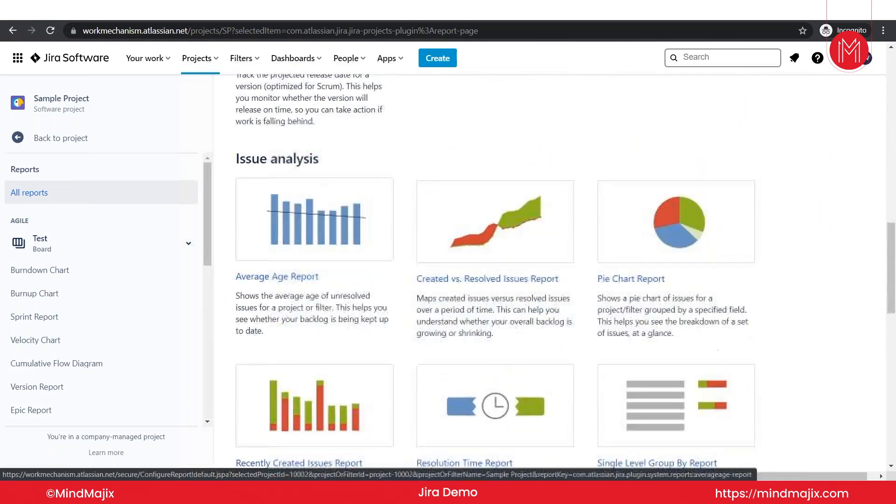
scroll(299, 373, down, 9)
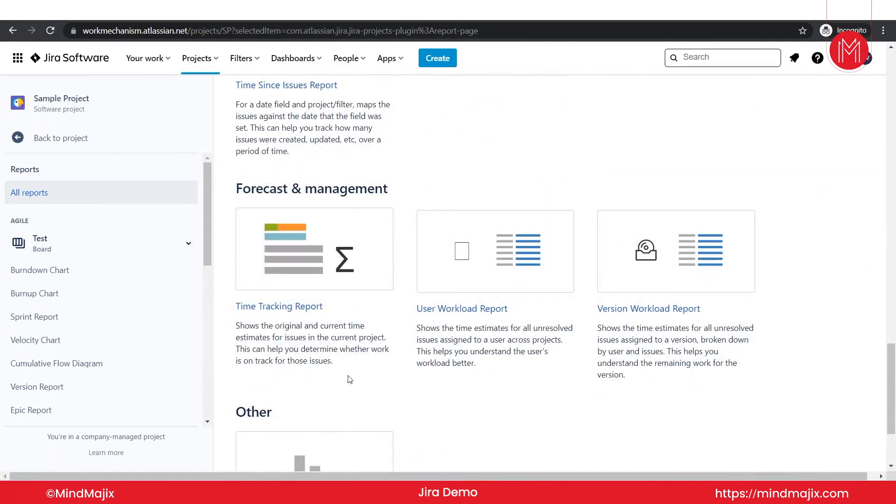
scroll(350, 379, down, 1)
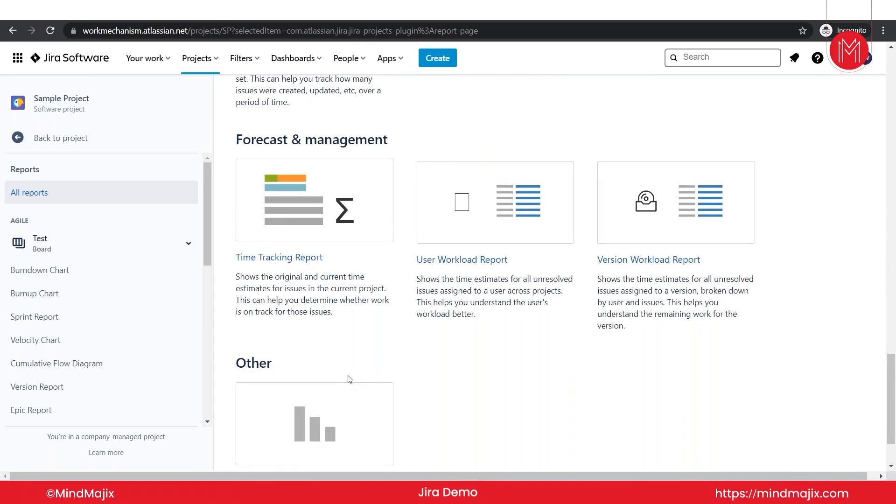
scroll(186, 366, down, 5)
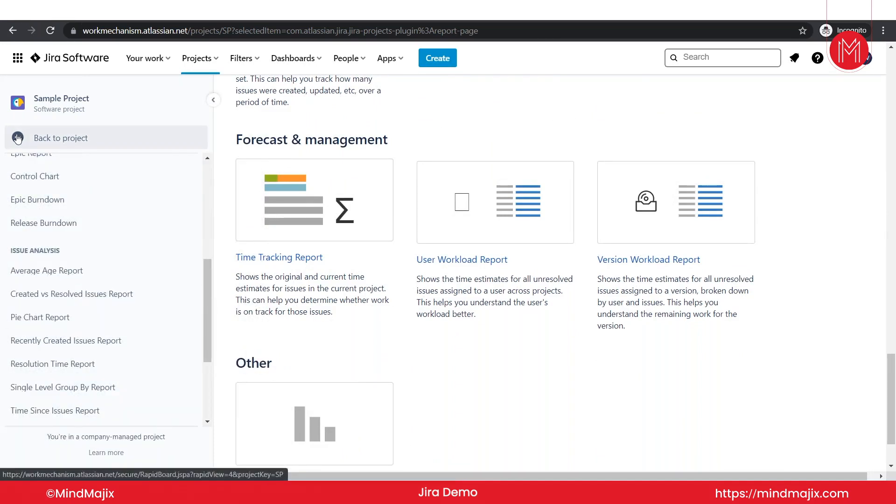
click(18, 138)
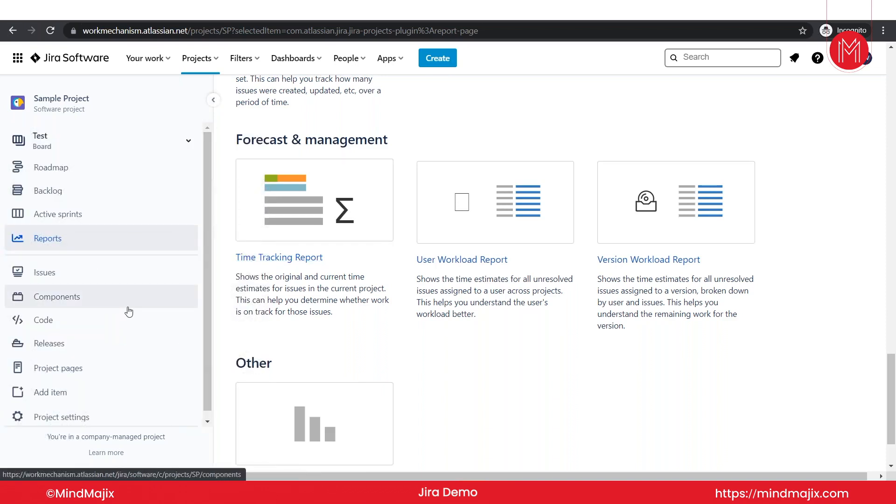
Filter Sample Project's issues to the current user, then view the project's Components page.
click(70, 273)
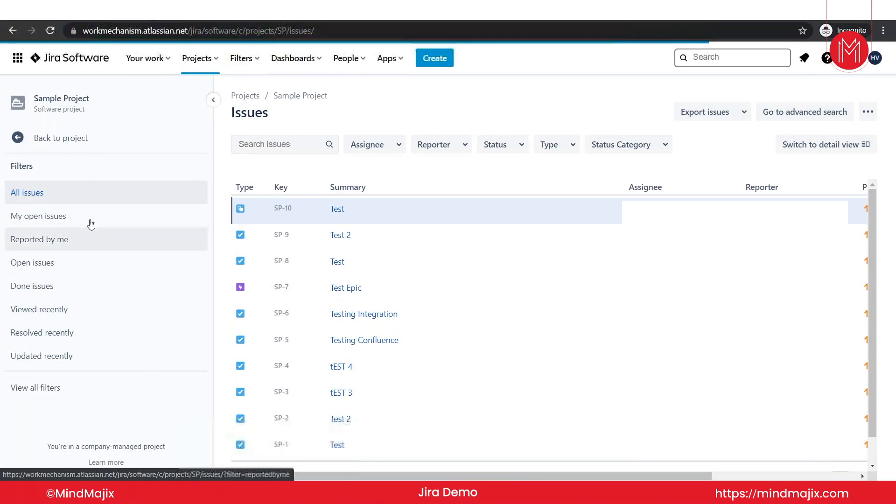
click(396, 147)
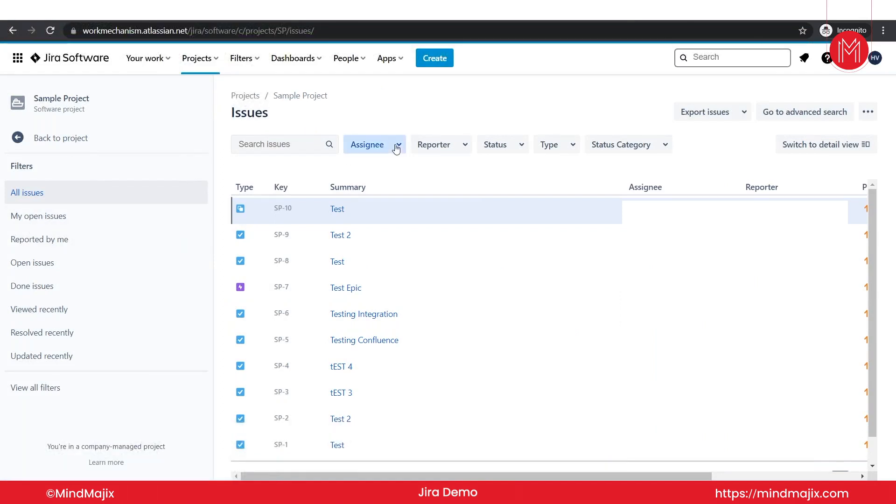
click(389, 197)
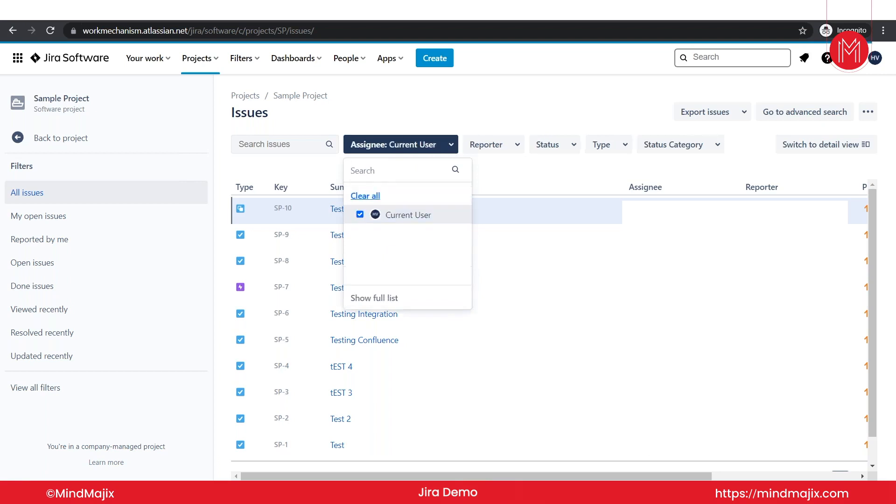
click(478, 112)
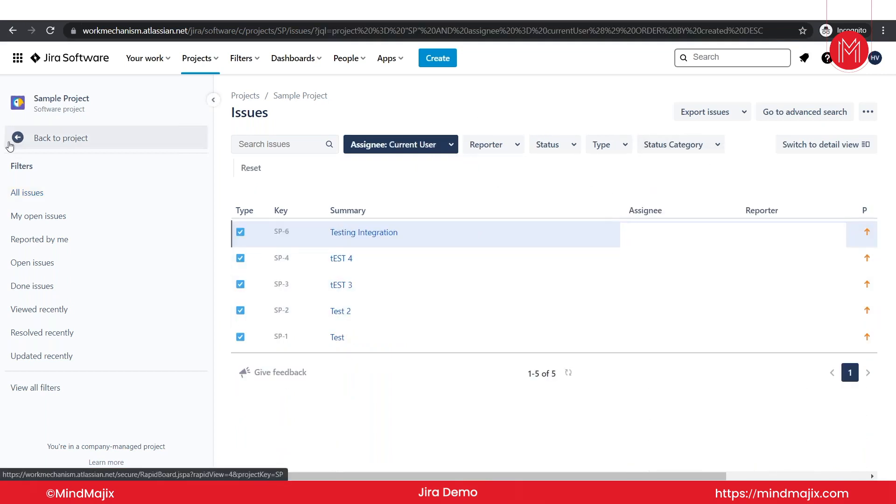
click(9, 146)
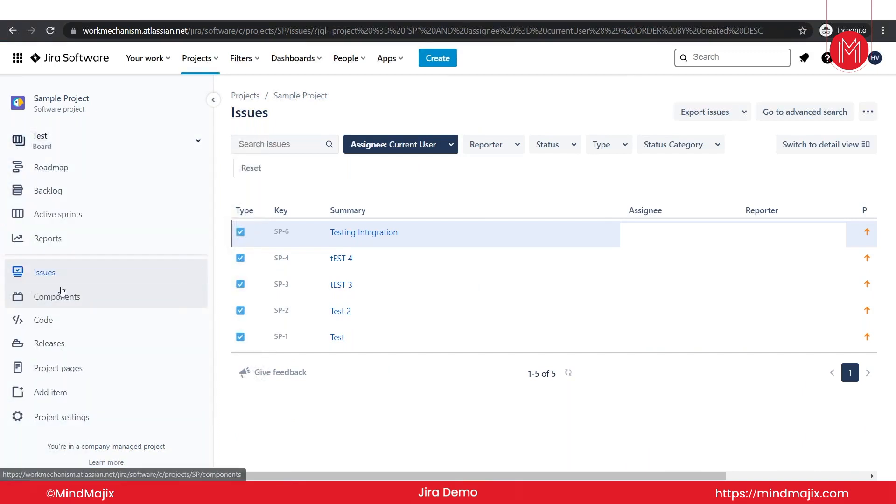
click(62, 290)
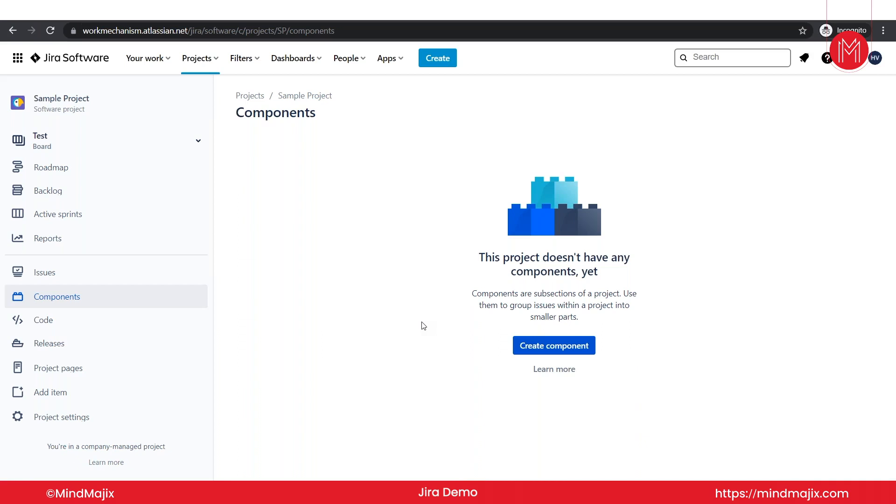
Go to Sample Project's settings Details page through the Project pages sidebar section.
click(116, 362)
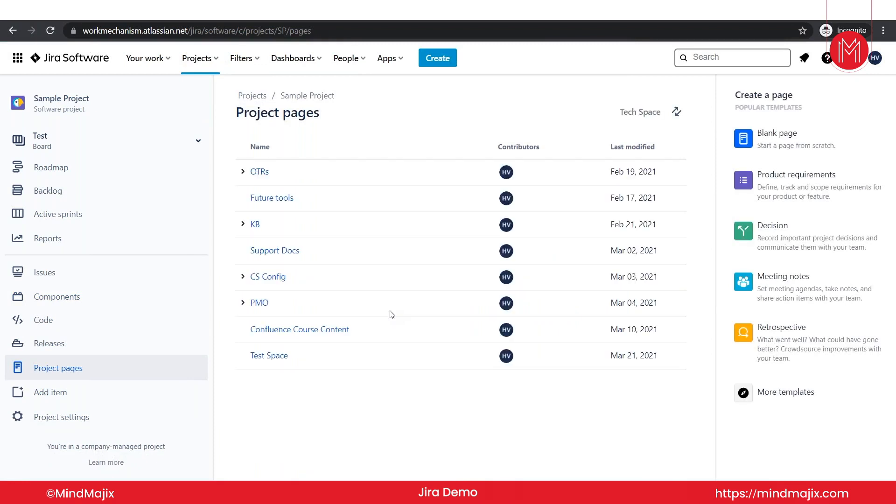
click(79, 421)
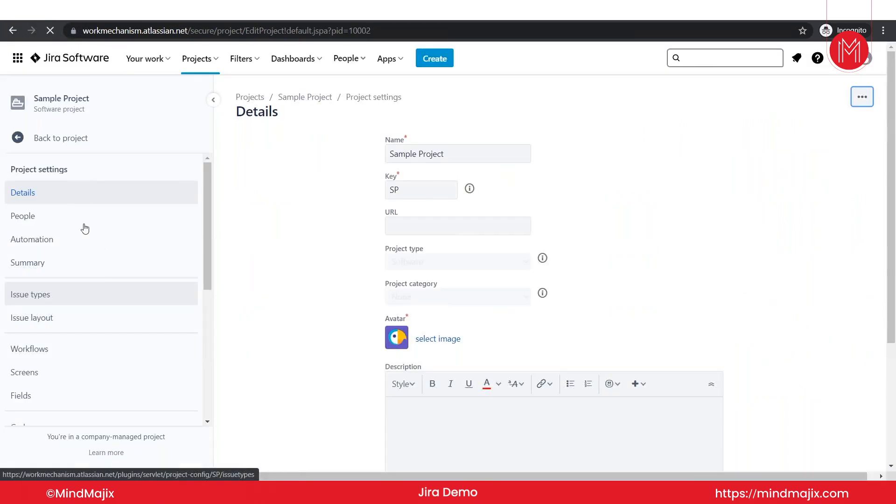
Review the project's People page, then go to Jira admin Issues from the Settings gear.
click(53, 219)
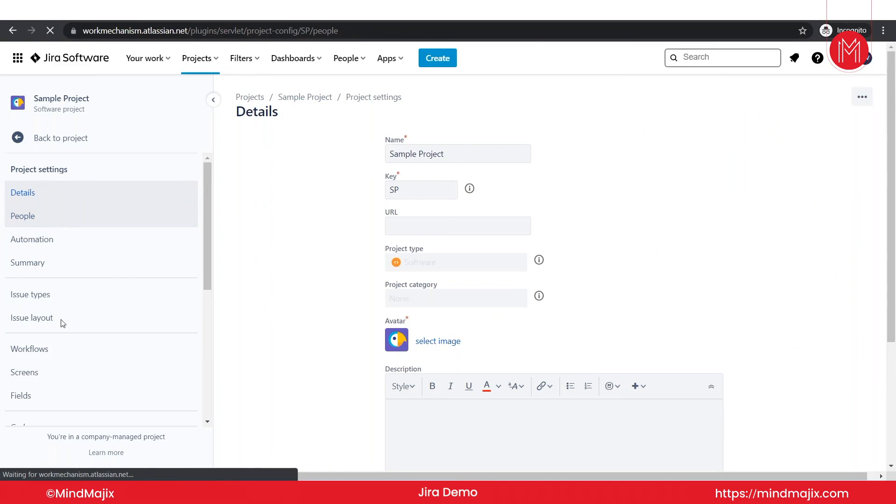
scroll(63, 333, down, 3)
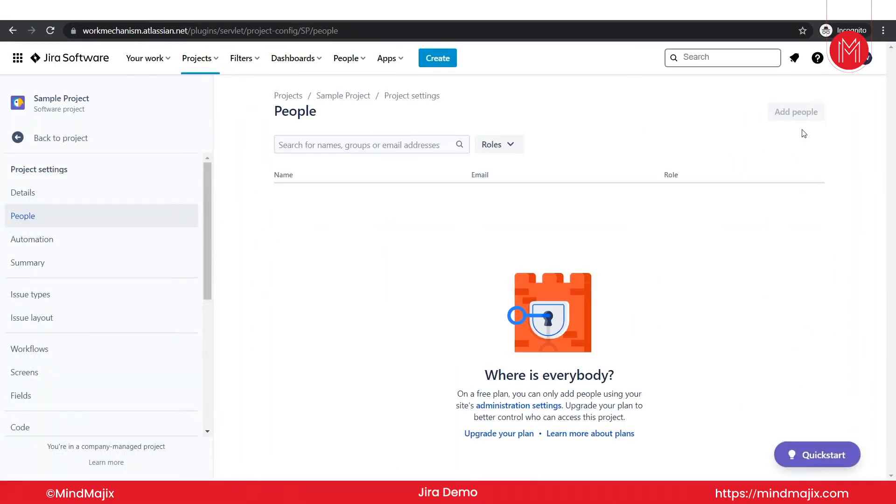
click(839, 65)
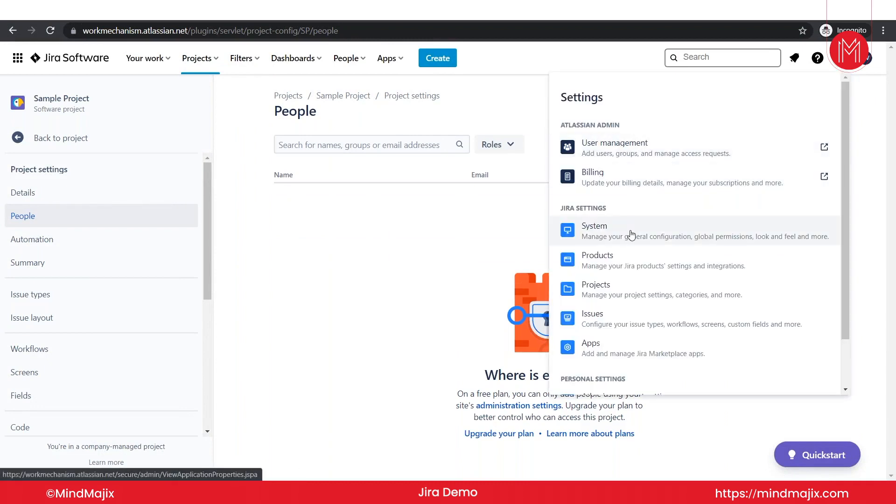
click(353, 261)
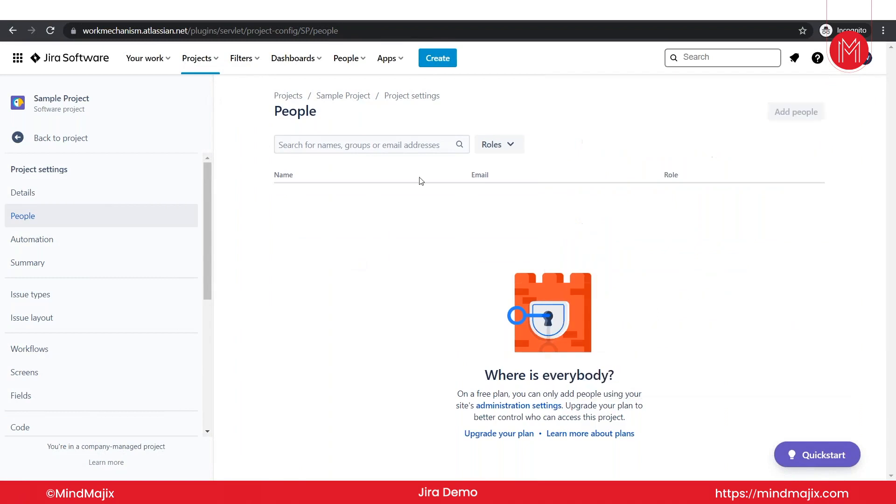
click(839, 67)
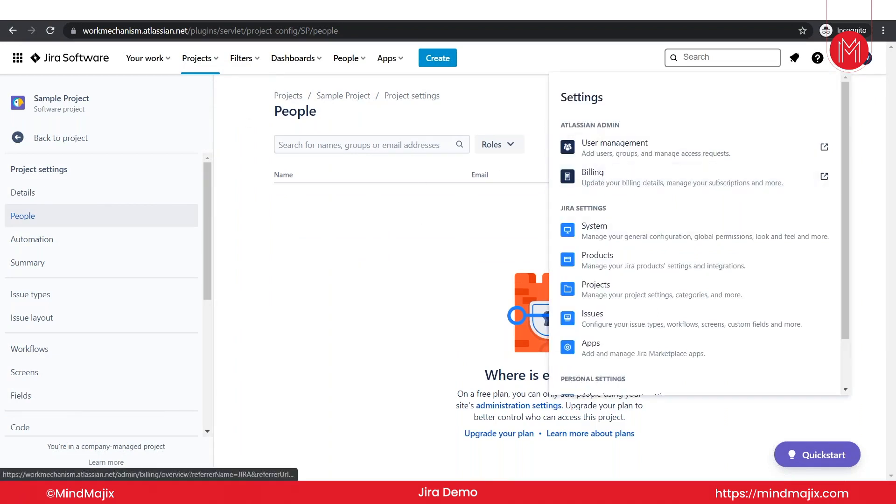
scroll(644, 258, down, 1)
click(596, 264)
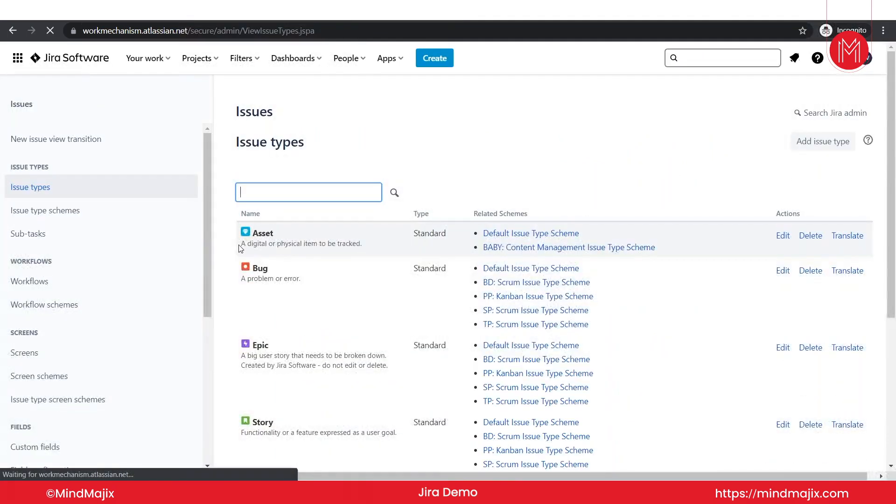
Browse the admin Workflows list and then the Screens list.
click(54, 288)
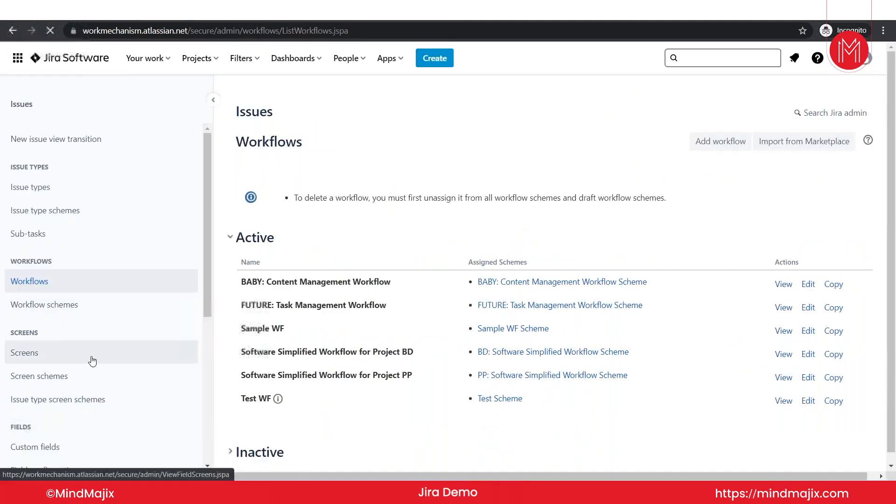
click(43, 350)
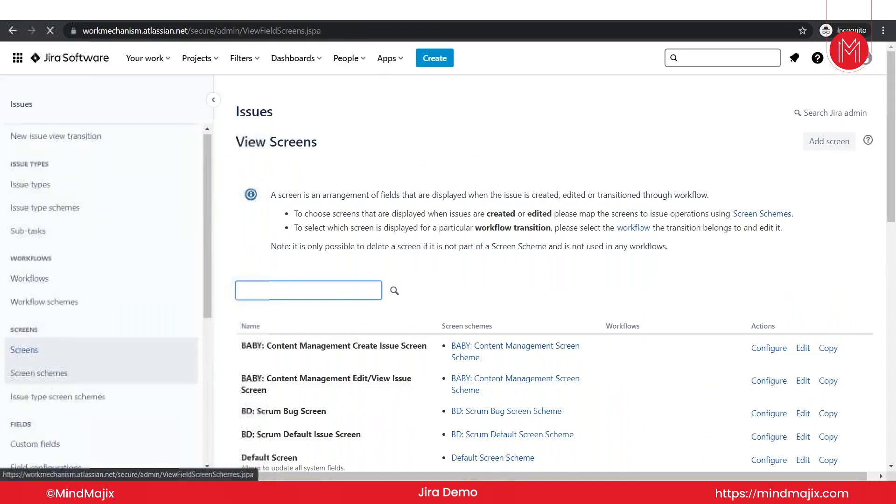
scroll(94, 327, down, 5)
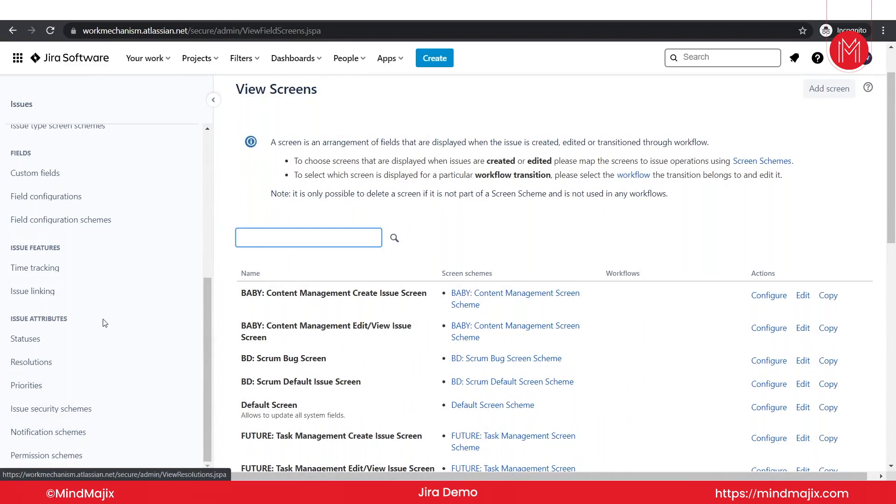
scroll(140, 278, up, 6)
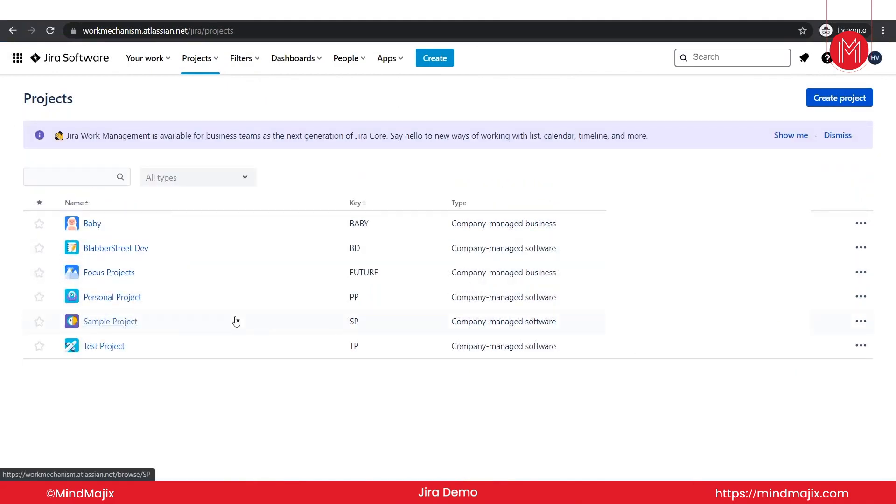
click(207, 66)
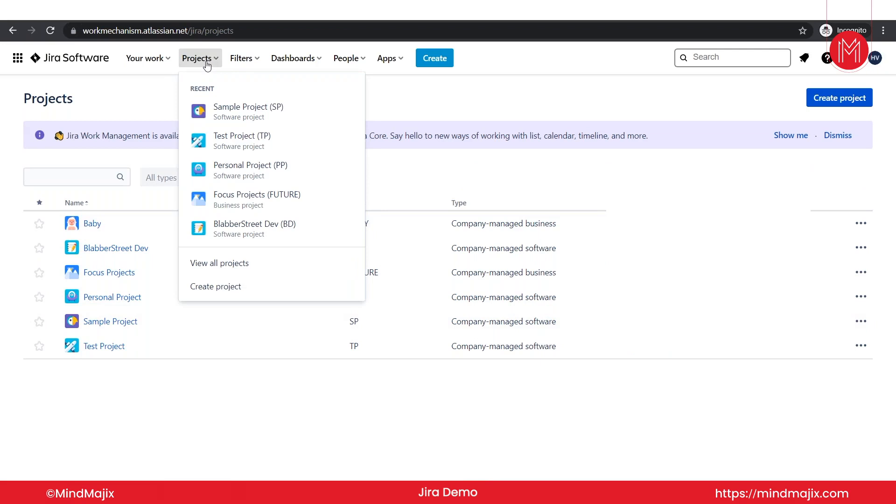
click(235, 266)
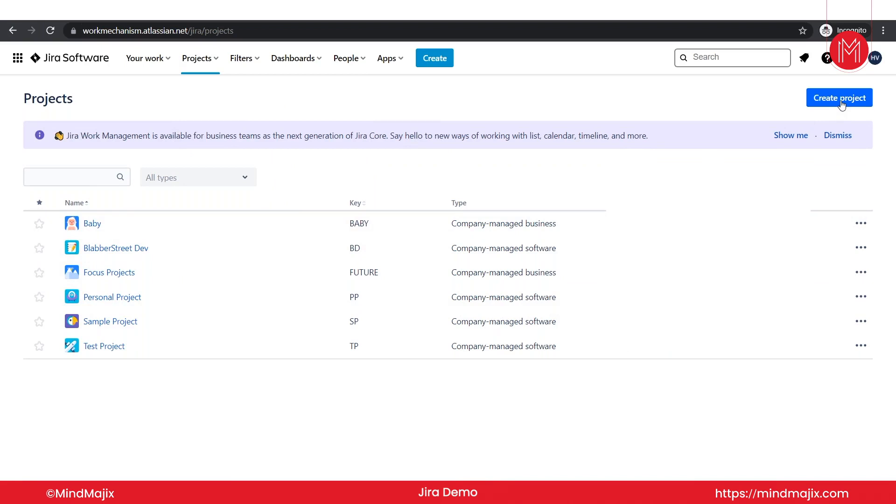
click(214, 69)
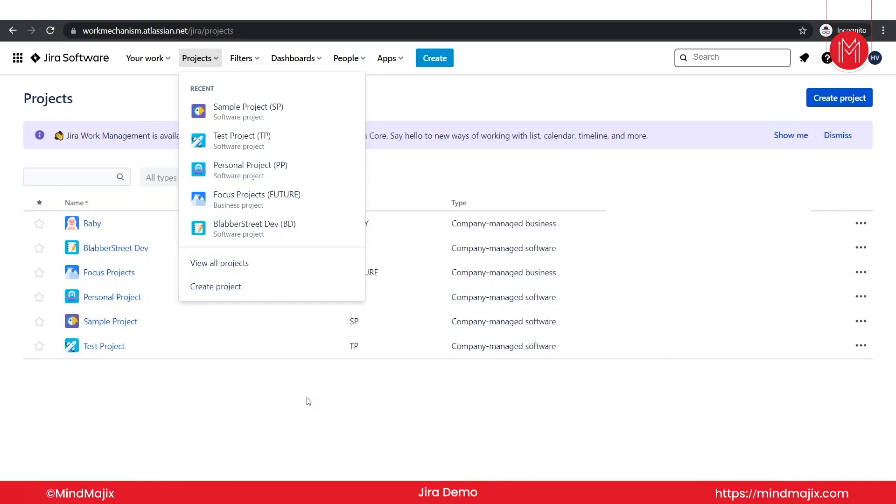
click(308, 401)
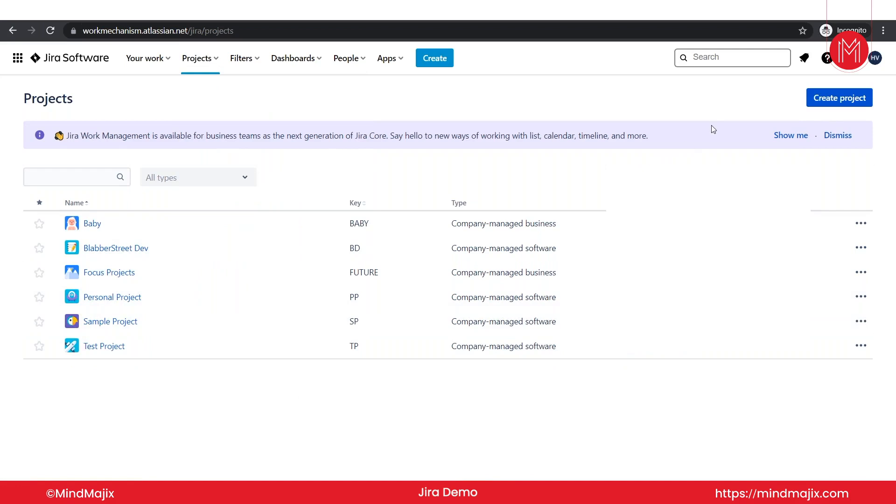
Start Create project, browse Finance, Marketing and Sales templates, then return to Software development.
click(840, 99)
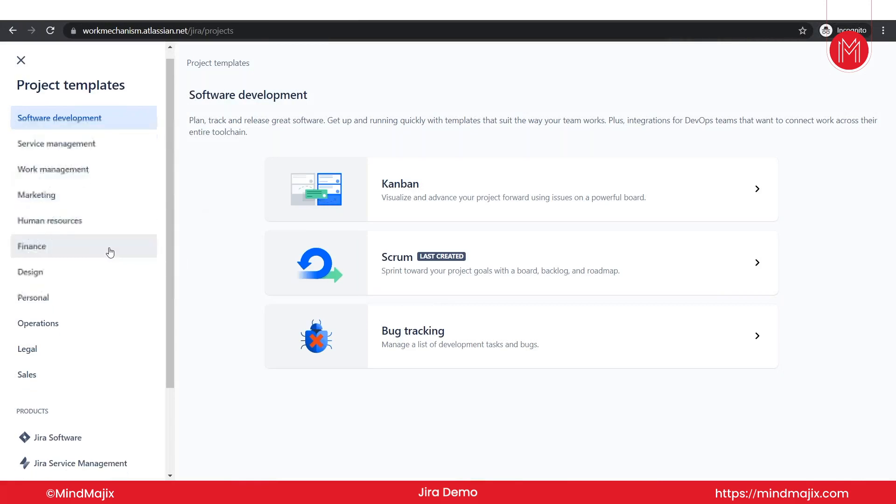
scroll(110, 253, down, 3)
scroll(110, 252, up, 3)
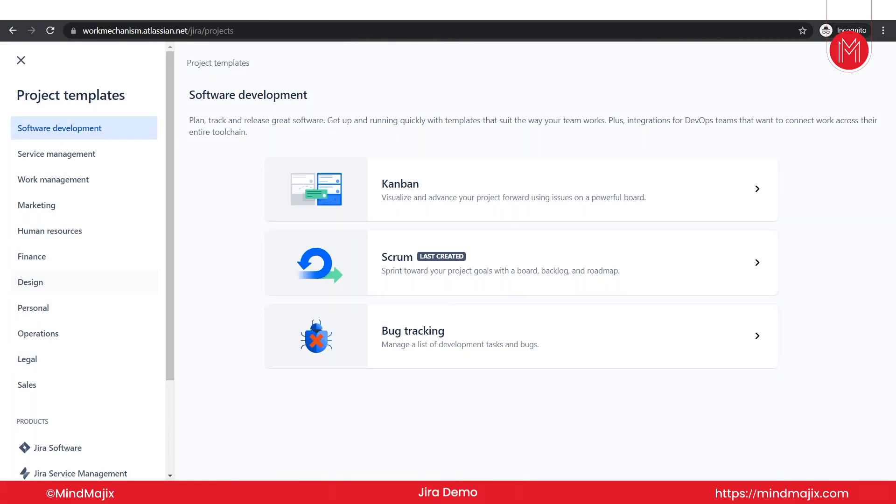
click(40, 264)
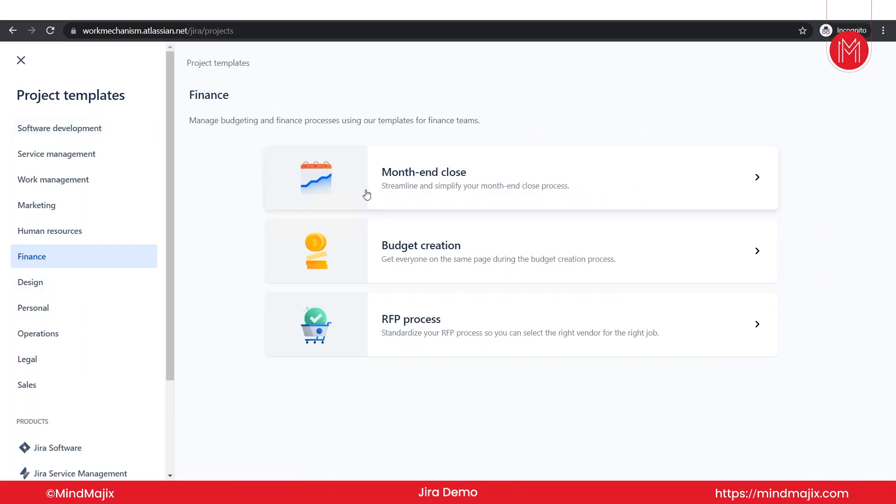
click(56, 206)
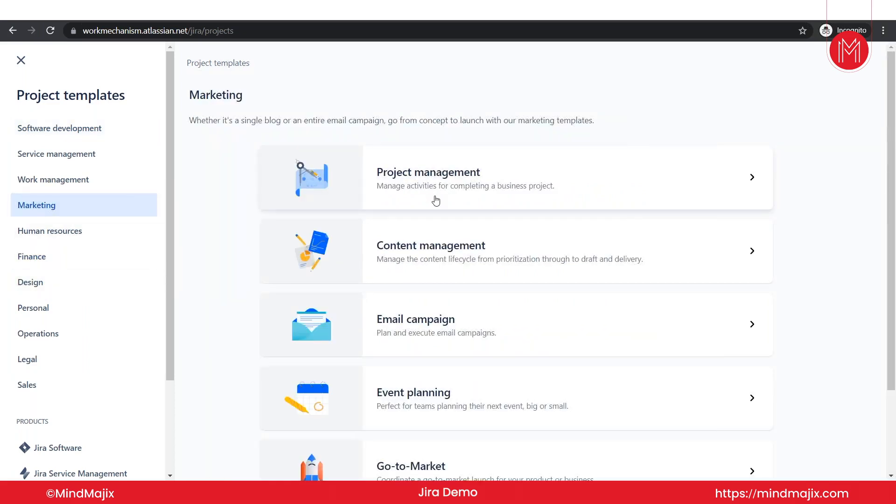
scroll(445, 384, down, 3)
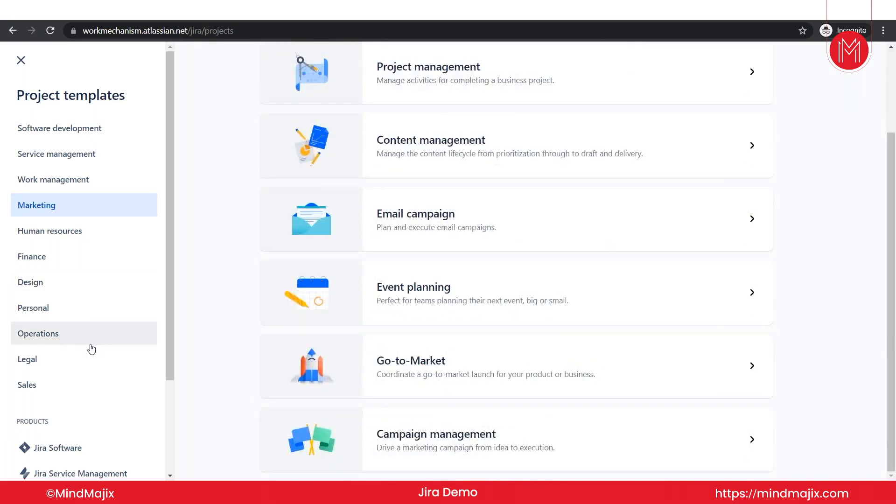
scroll(92, 349, down, 1)
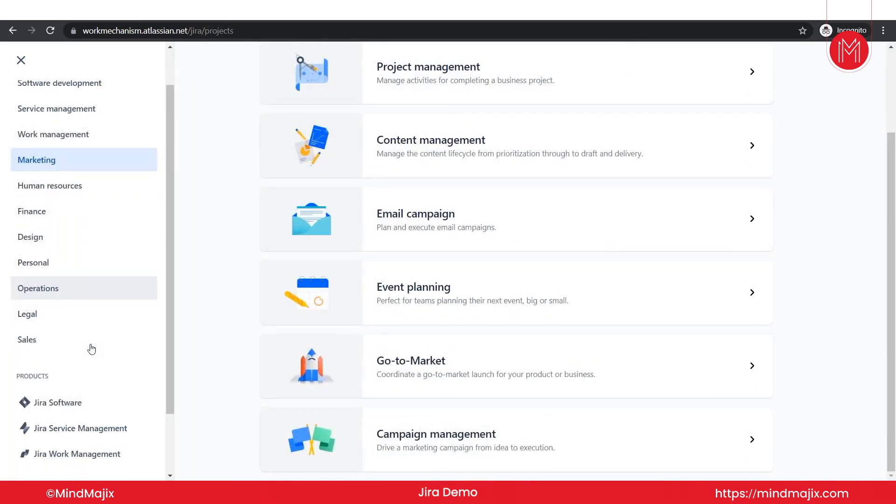
click(54, 341)
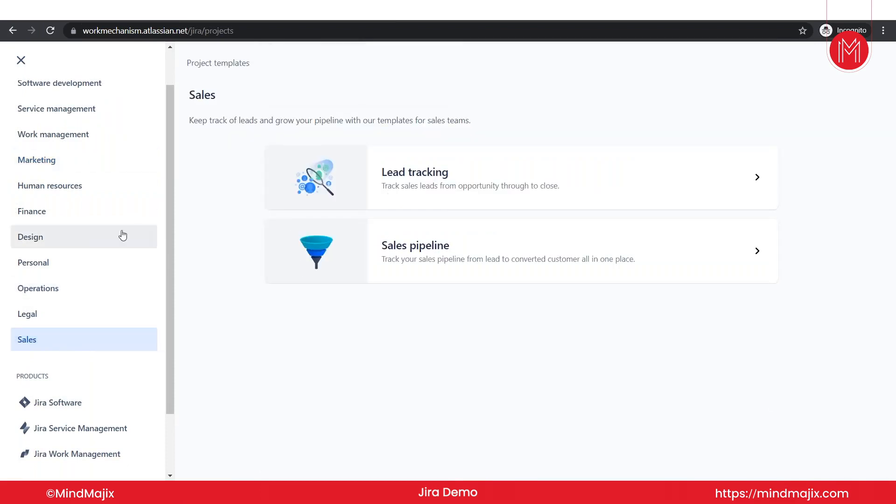
scroll(111, 230, up, 1)
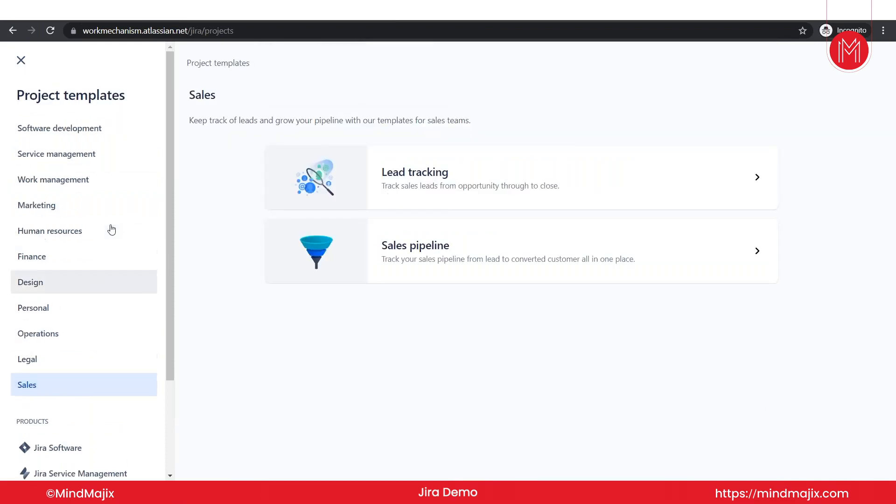
click(109, 141)
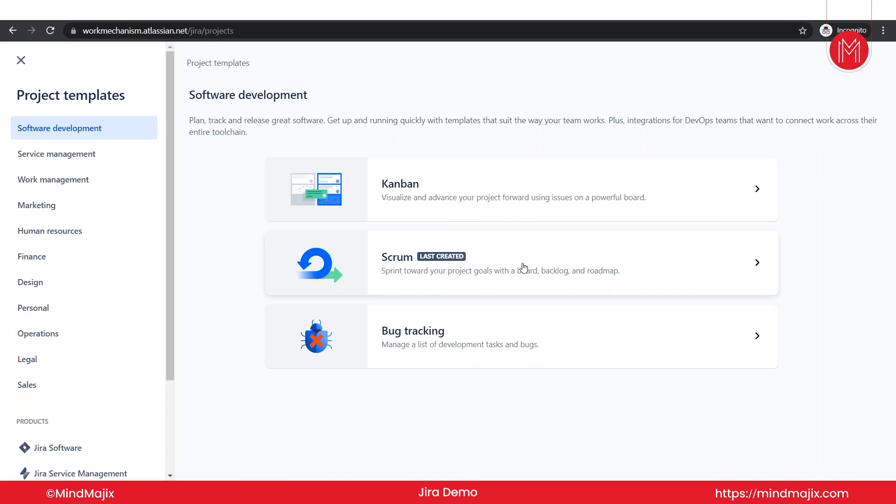
click(524, 267)
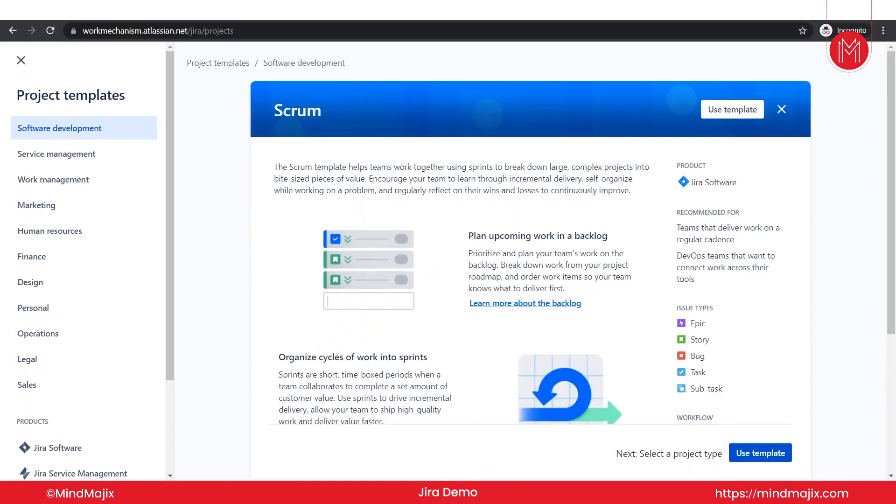
scroll(525, 267, down, 3)
scroll(458, 270, up, 3)
scroll(459, 270, down, 5)
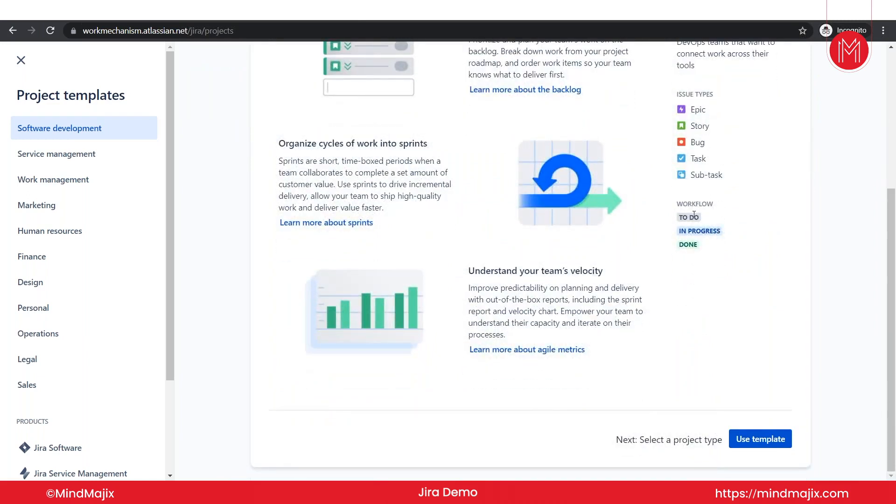
scroll(532, 201, up, 5)
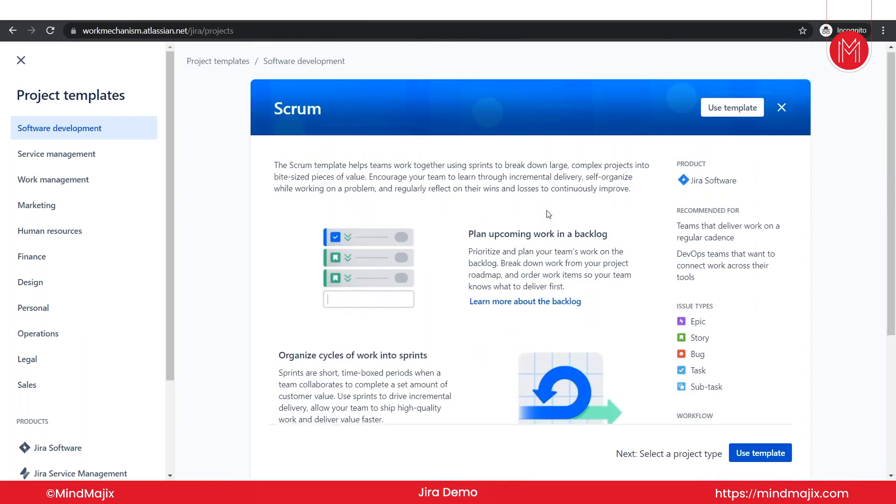
scroll(536, 205, down, 4)
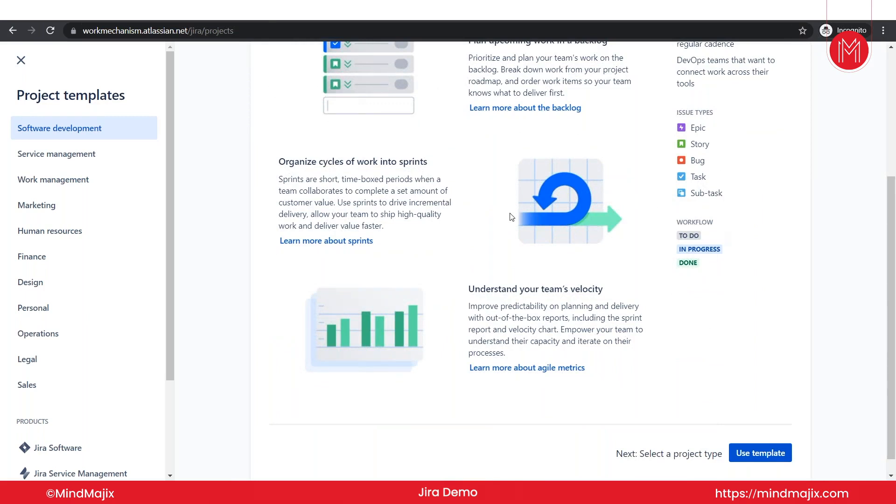
scroll(512, 217, up, 4)
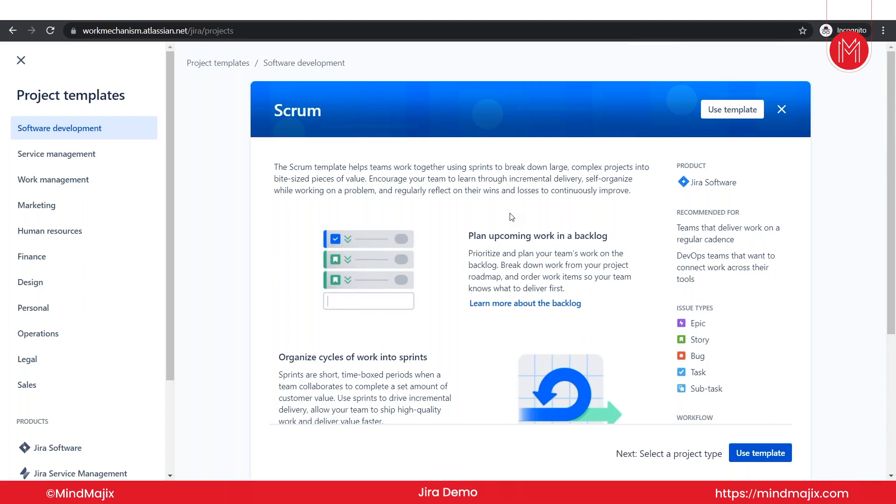
scroll(511, 217, down, 5)
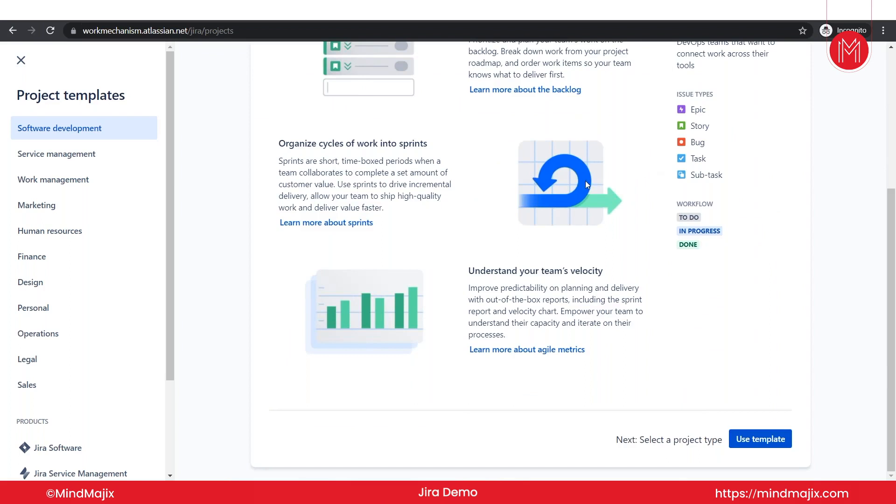
scroll(585, 181, up, 5)
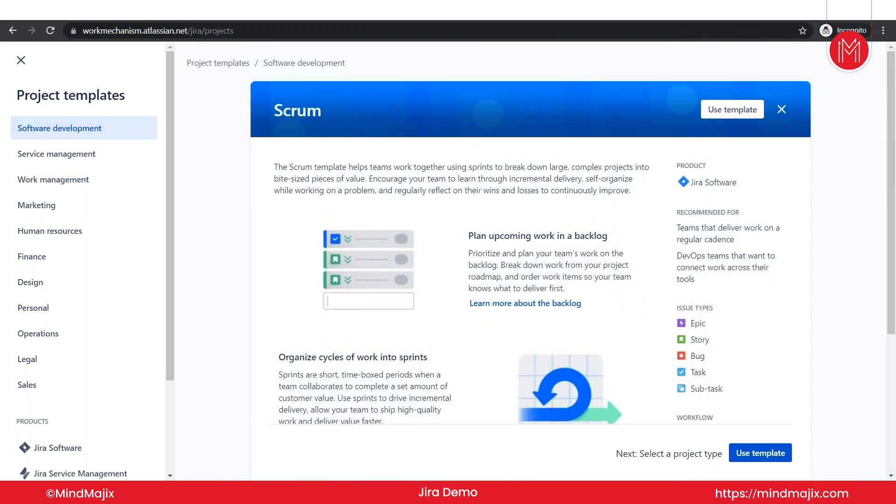
Use the Scrum template, compare the project types, and choose a company-managed project.
click(713, 115)
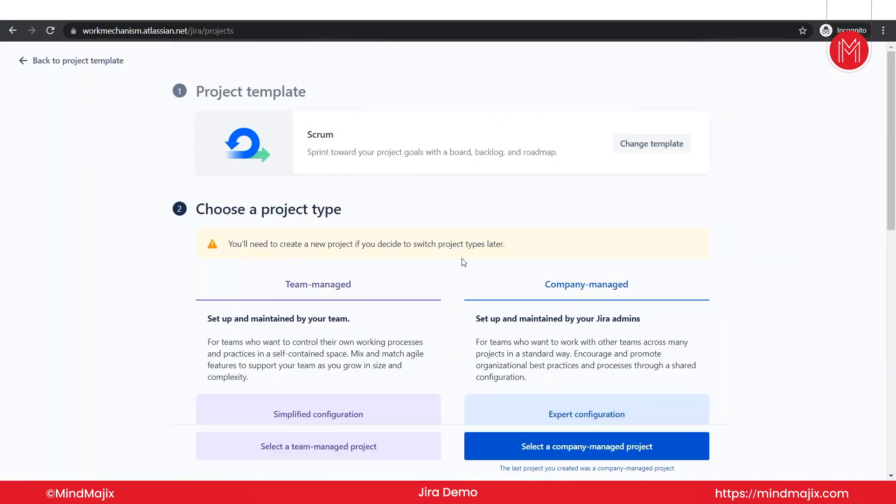
scroll(464, 262, down, 1)
scroll(463, 262, down, 4)
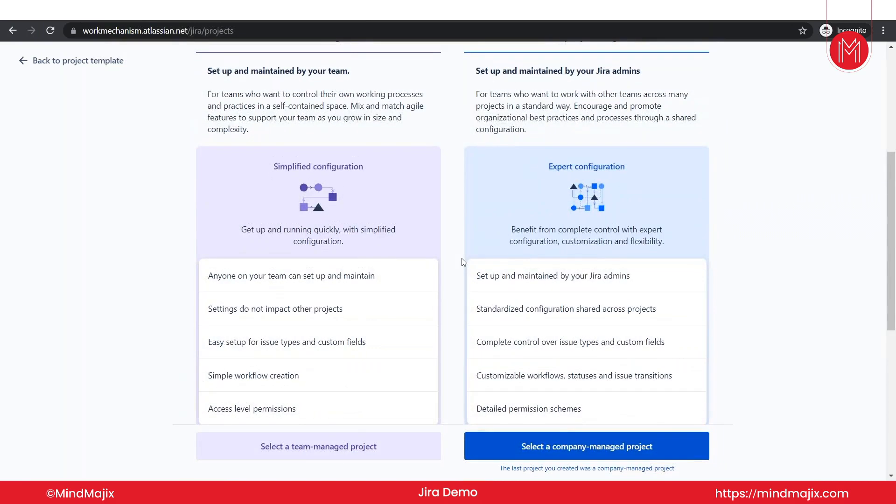
scroll(464, 263, up, 2)
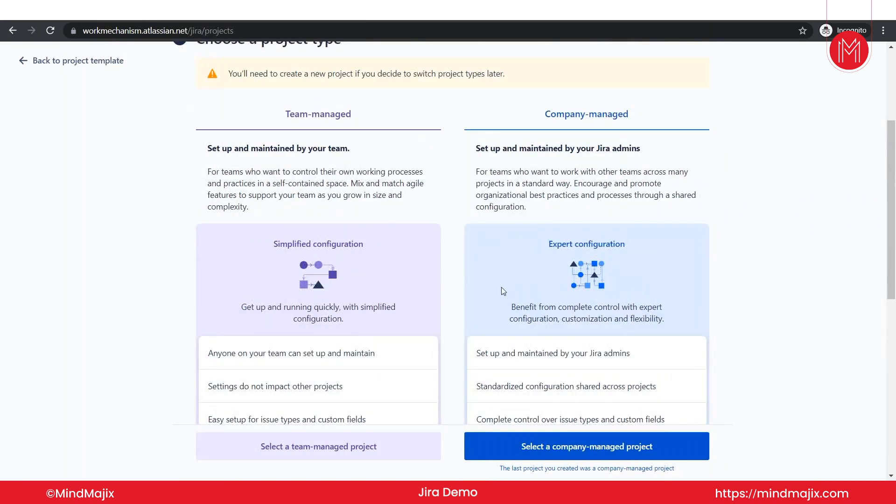
scroll(501, 287, down, 4)
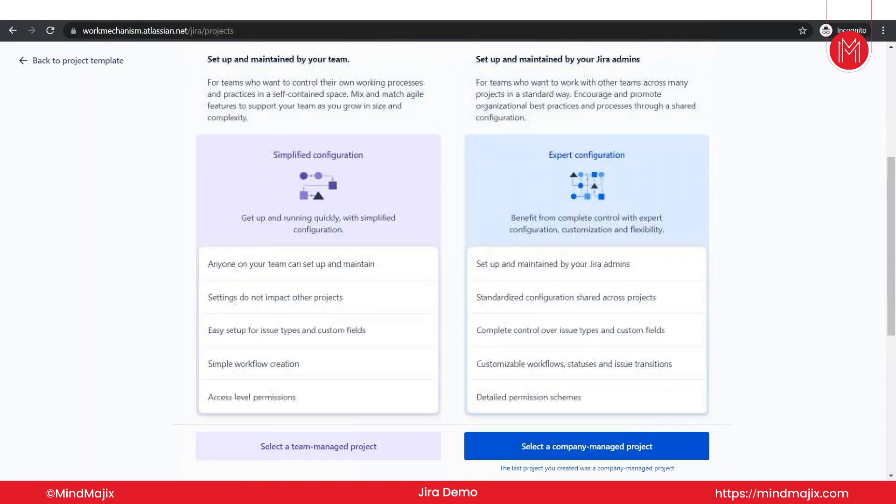
scroll(373, 300, down, 2)
scroll(373, 300, up, 3)
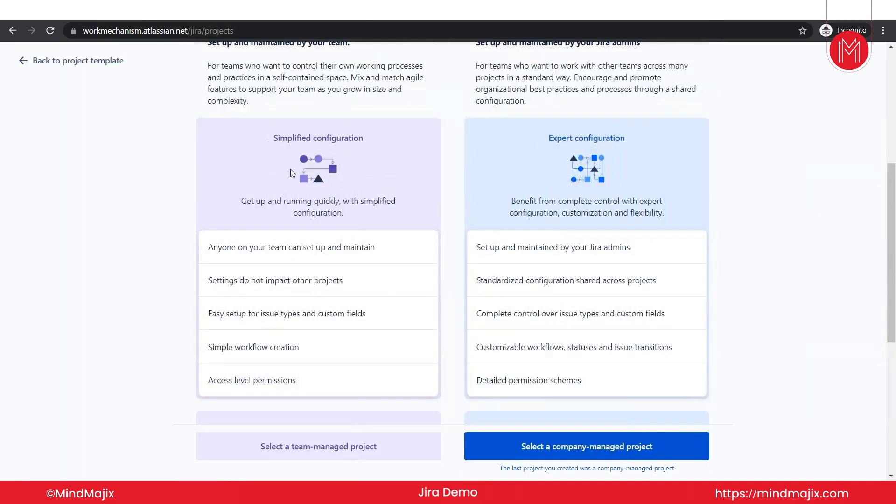
scroll(576, 277, up, 2)
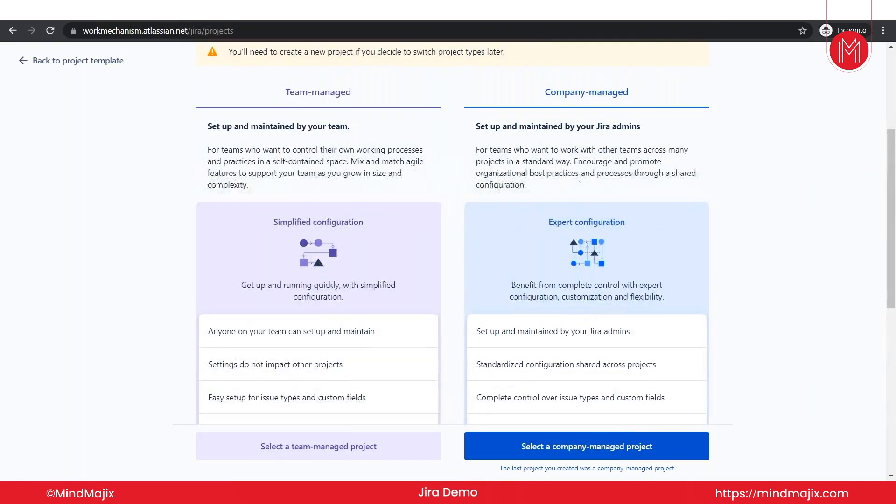
scroll(577, 275, down, 5)
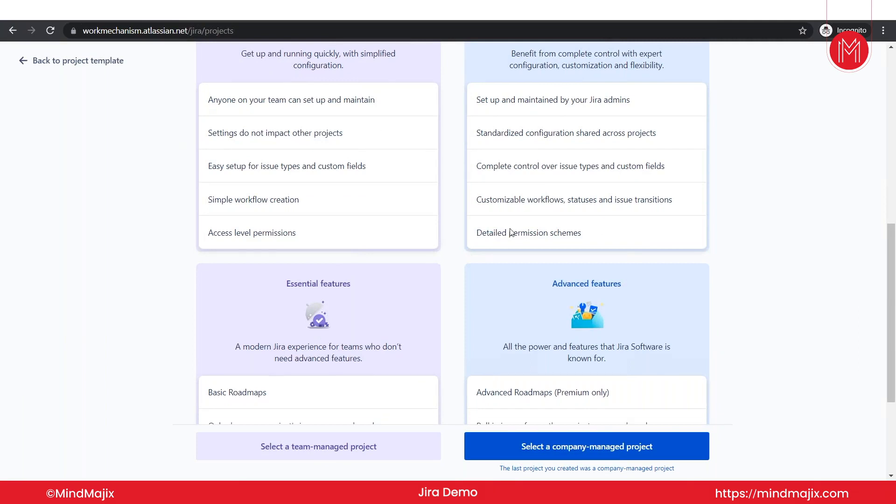
scroll(509, 234, down, 1)
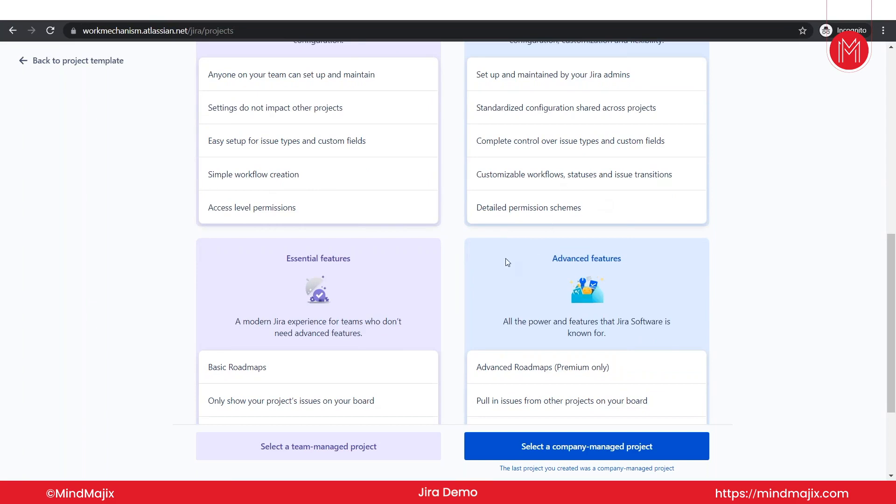
scroll(464, 352, up, 1)
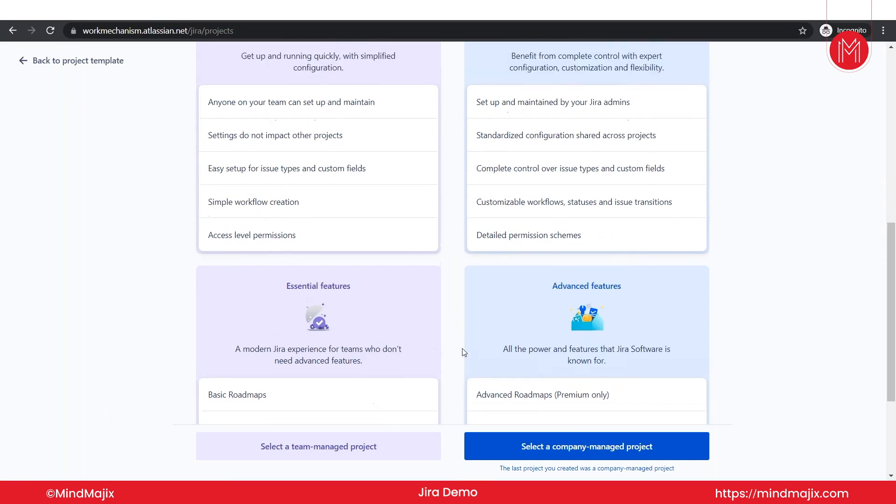
scroll(468, 330, down, 3)
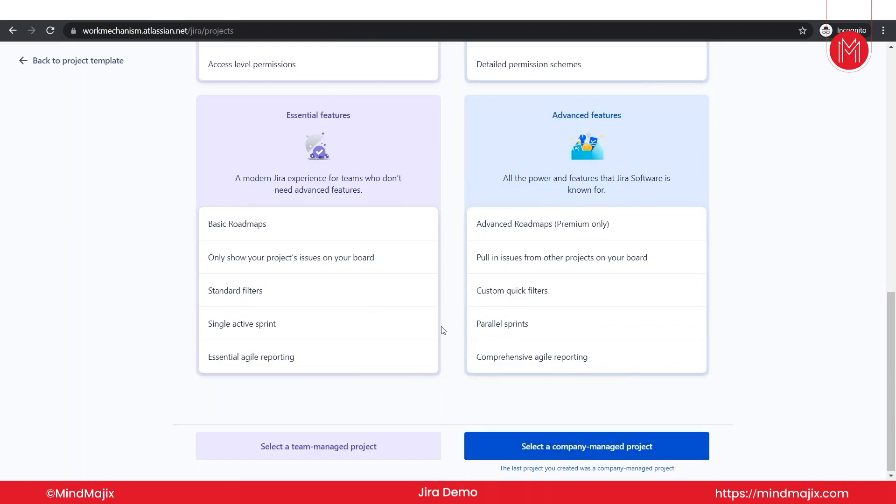
scroll(442, 330, up, 10)
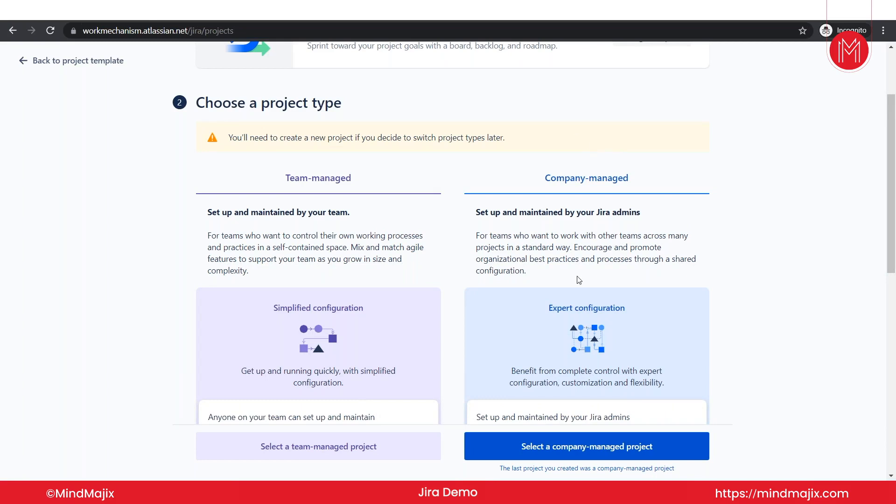
scroll(599, 337, down, 10)
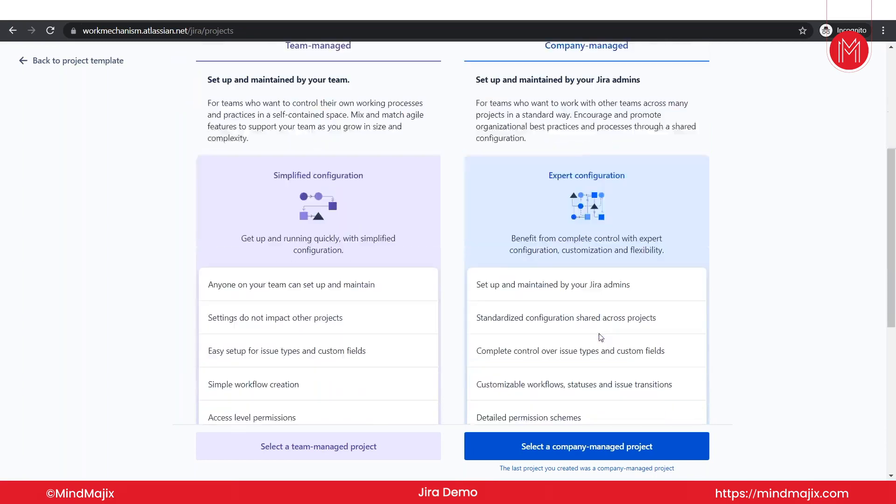
click(570, 441)
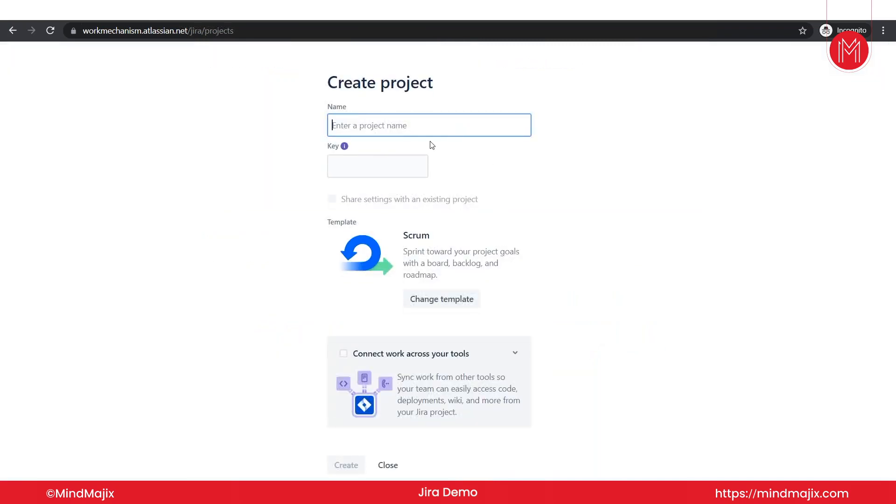
Enter 'Demo Project' as the project name.
key(Caps_Lock)
text(D)
key(Caps_Lock)
text(emo)
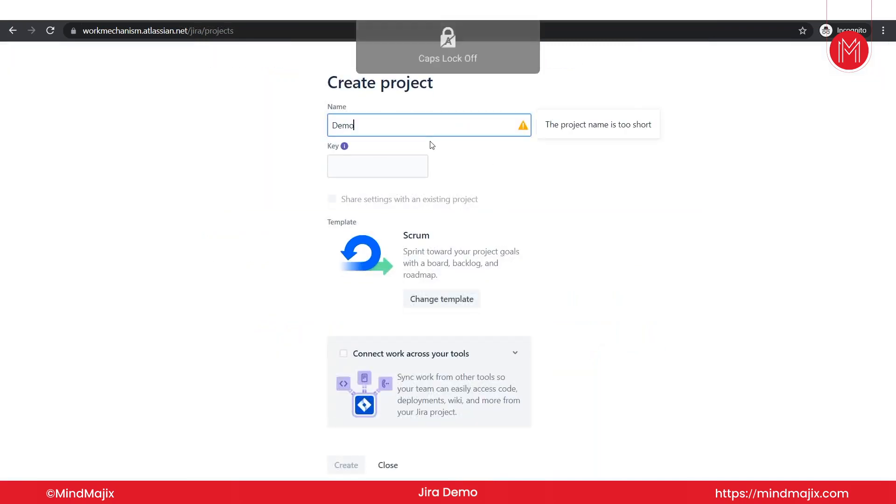
text( project)
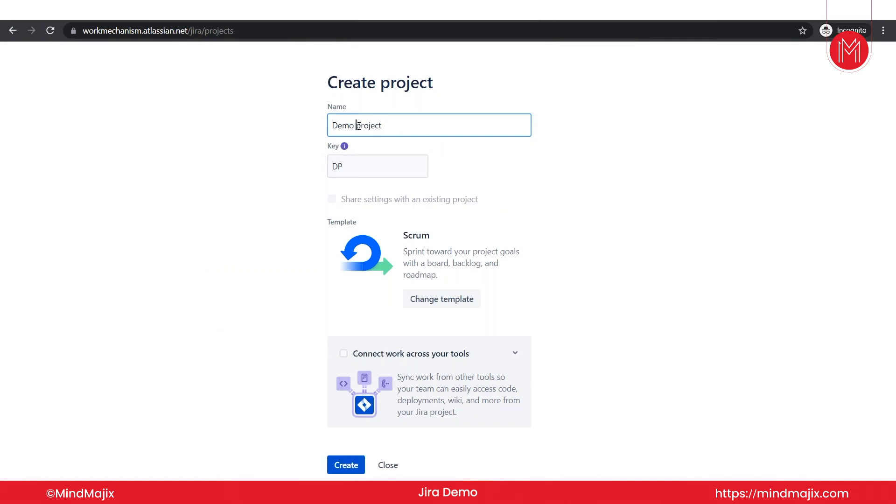
key(BackSpace)
key(Caps_Lock)
text(P)
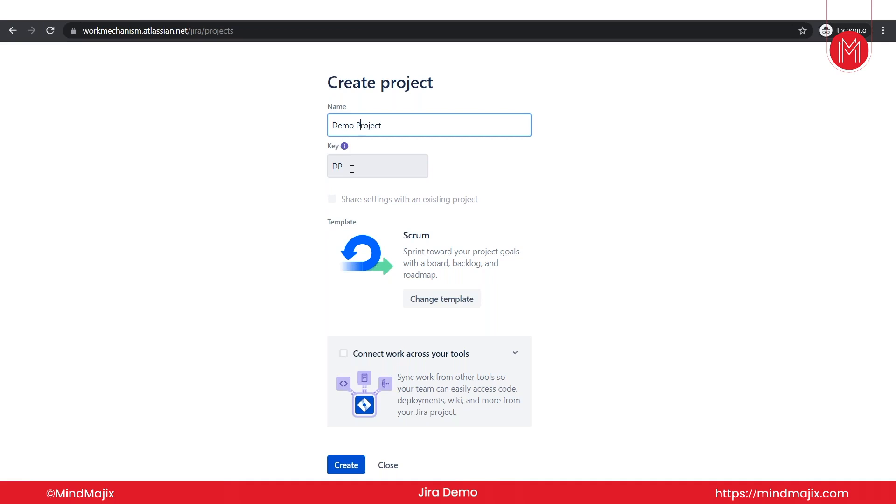
Change the project key from DP to DH.
click(359, 166)
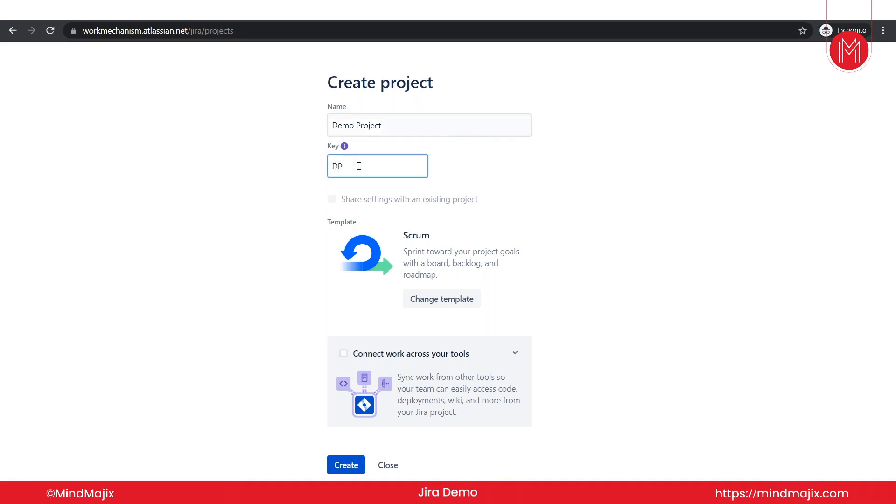
key(BackSpace)
key(Caps_Lock)
text(H)
key(BackSpace)
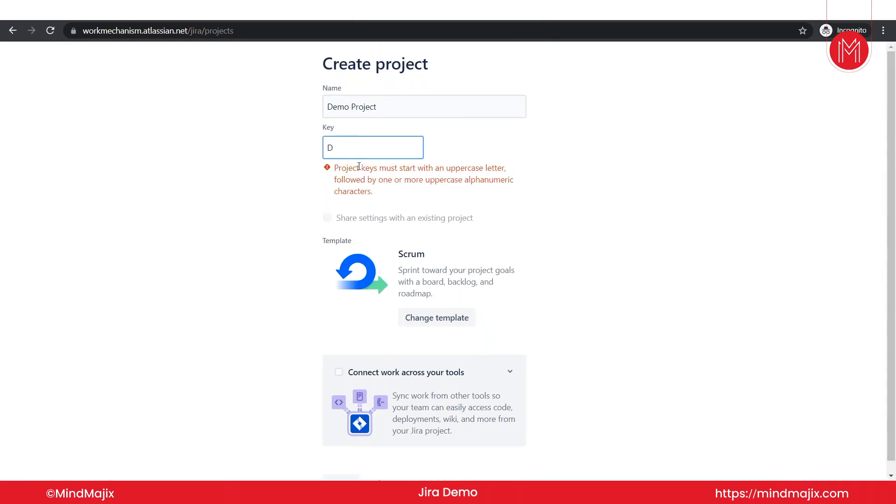
key(Caps_Lock)
text(H)
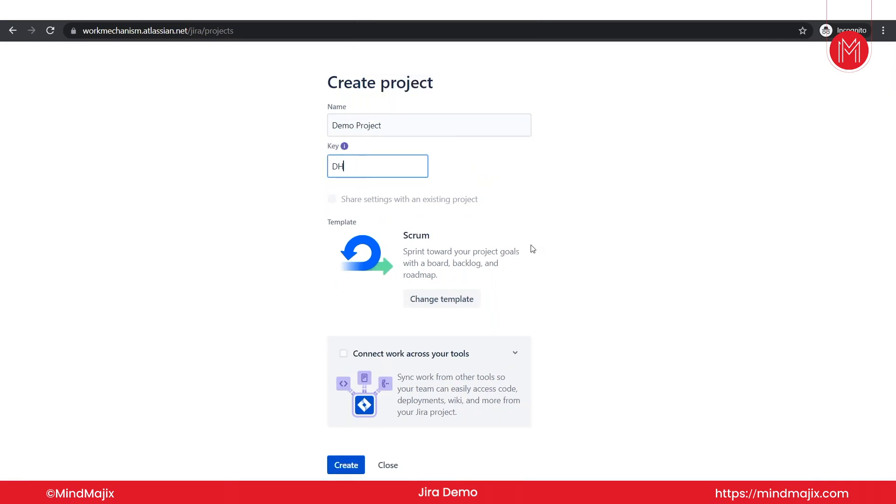
key(Caps_Lock)
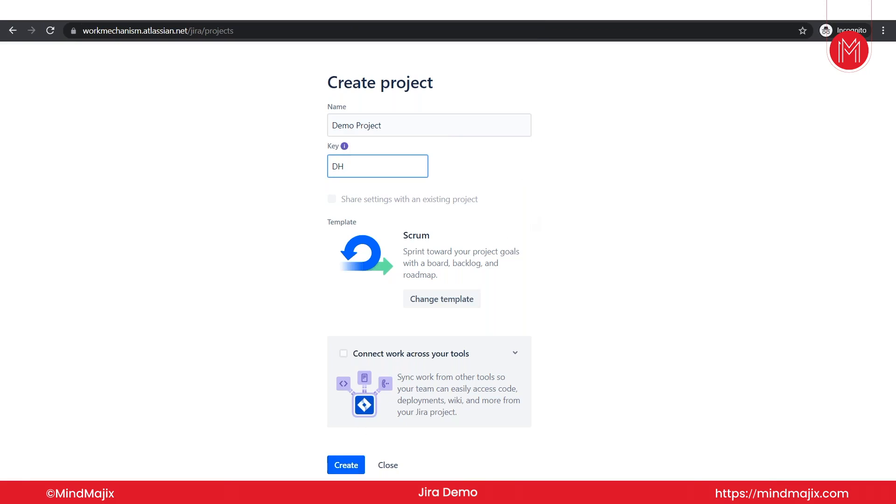
Create the Scrum project Demo Project with key DH.
click(346, 464)
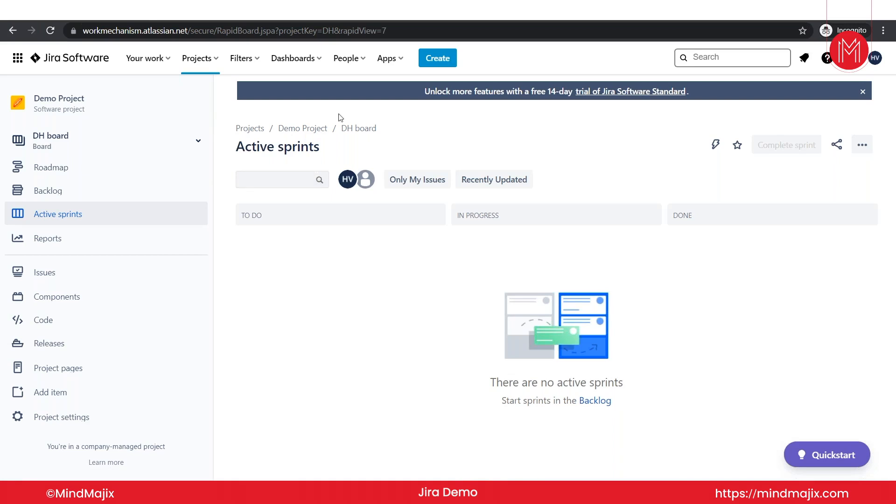
Create task DH-1 'test issue 1' and dismiss the success notice.
click(435, 65)
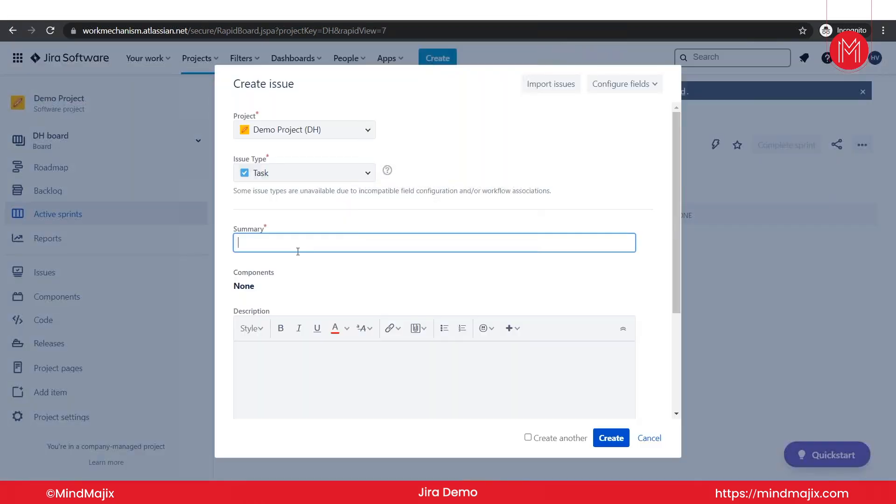
key(Caps_Lock)
text(test issue 1)
scroll(265, 128, down, 3)
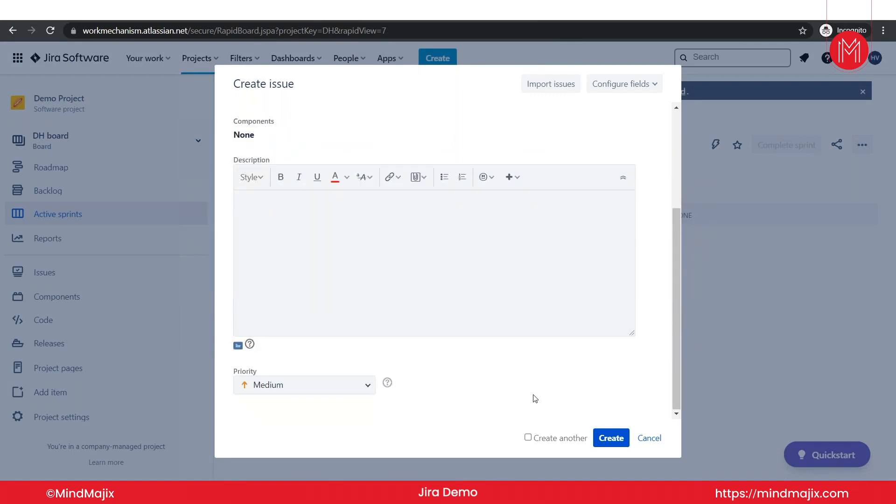
click(609, 439)
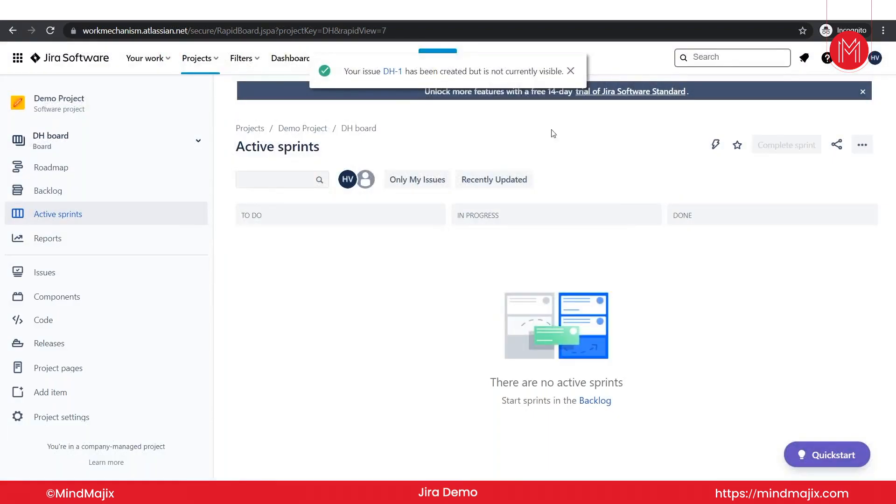
click(570, 70)
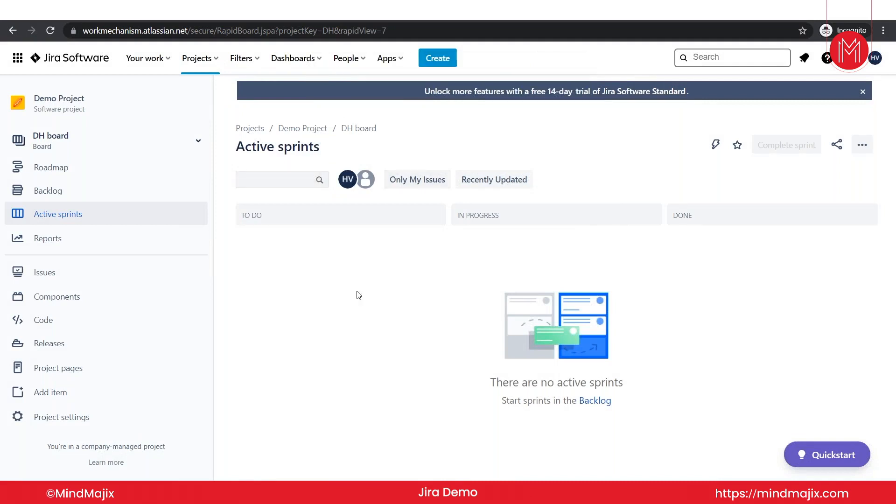
Add 'Test issue 2' to the Demo Project backlog.
click(58, 191)
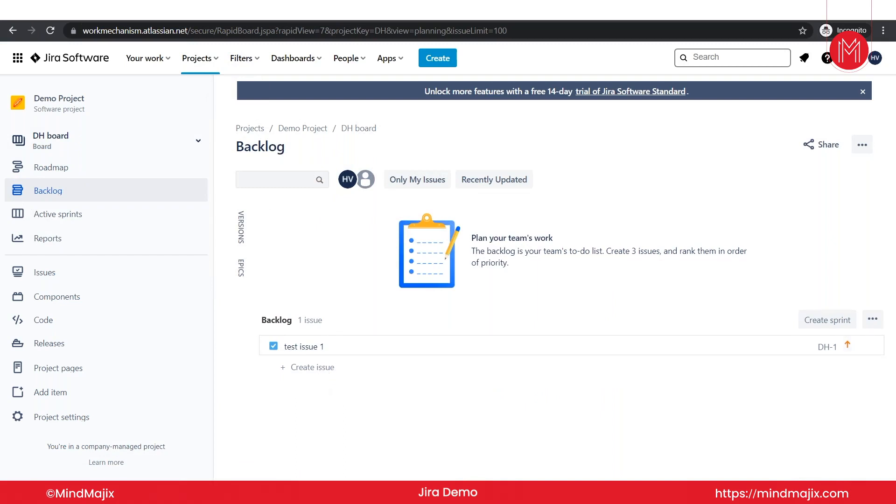
click(59, 193)
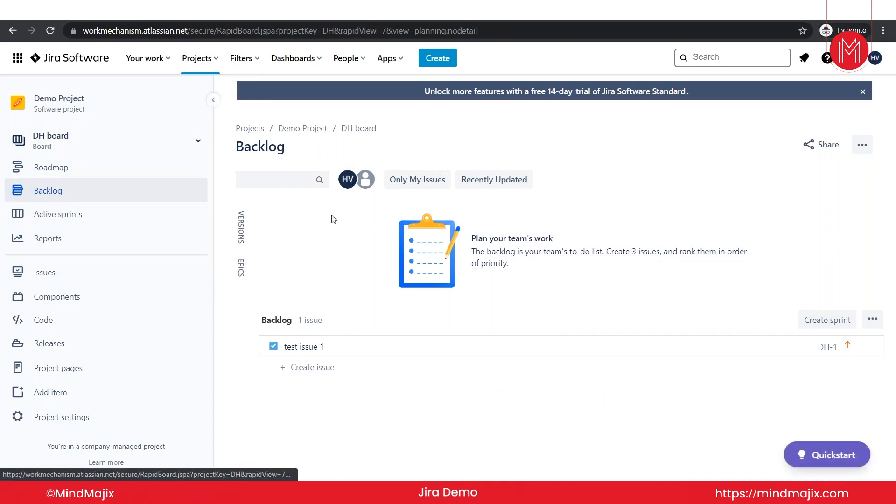
click(310, 372)
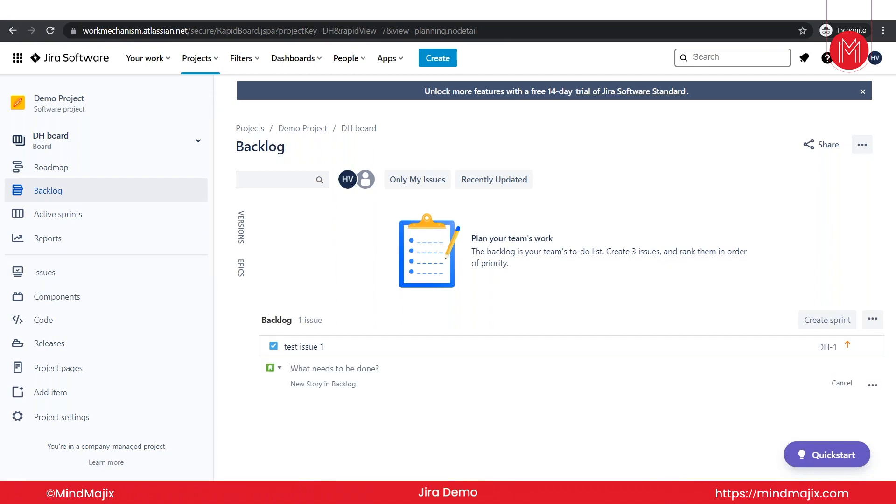
key(Caps_Lock)
text(T)
key(Caps_Lock)
text(est)
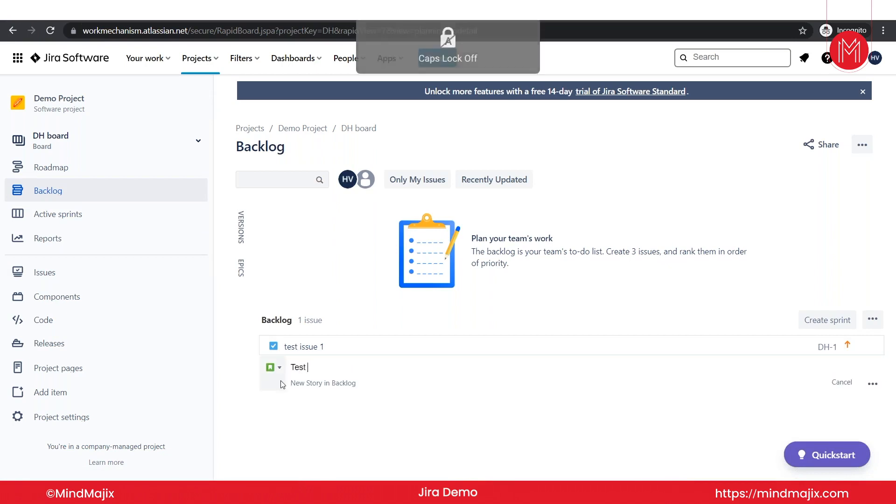
text( issue 2)
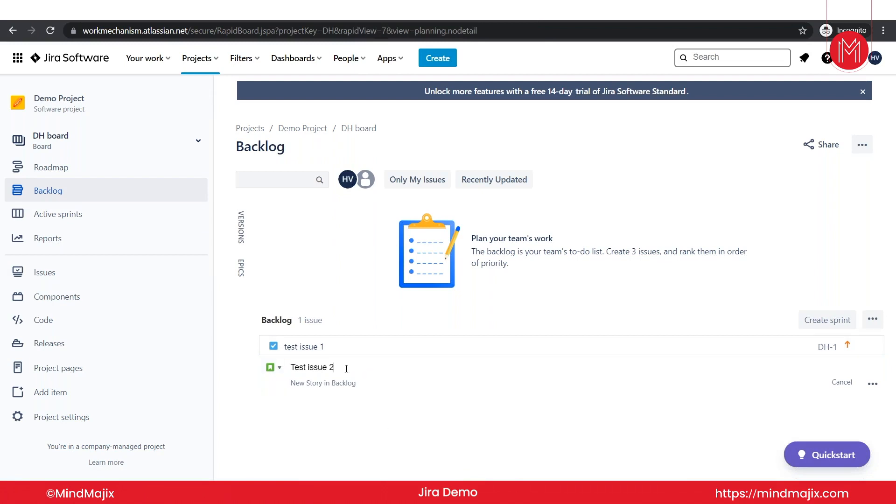
key(Return)
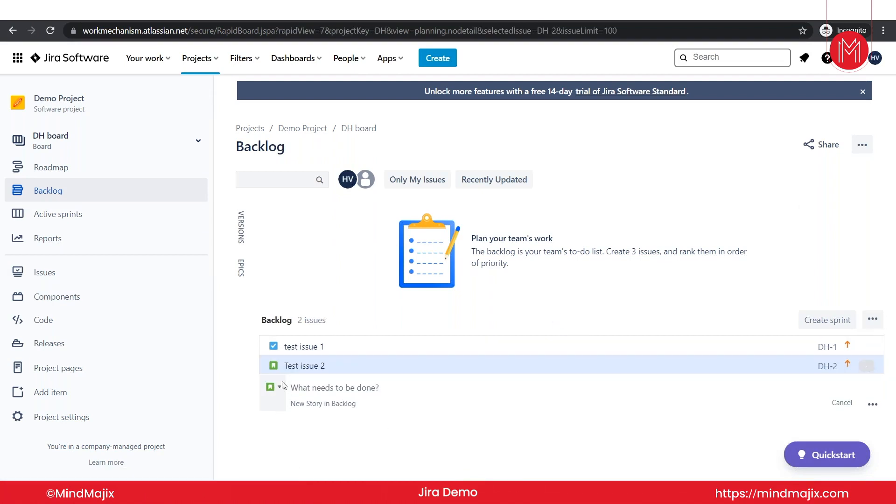
Open DH-2 'Test issue 2' on its full issue page.
click(280, 387)
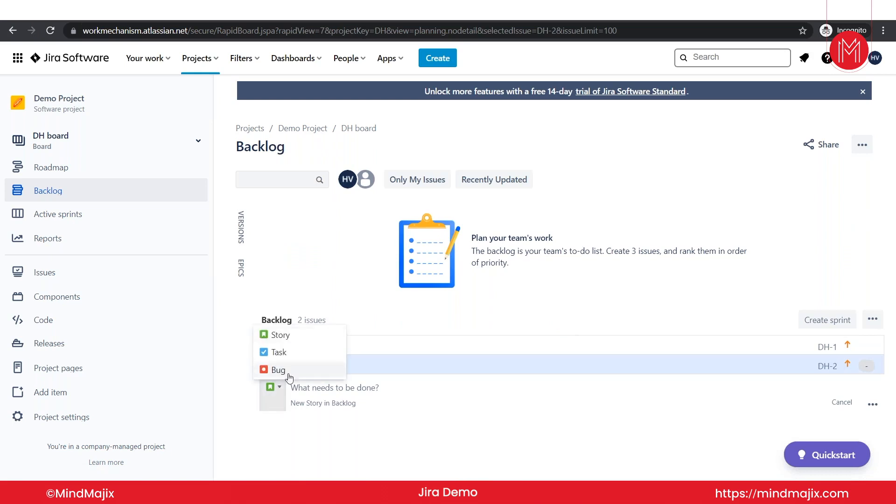
click(333, 416)
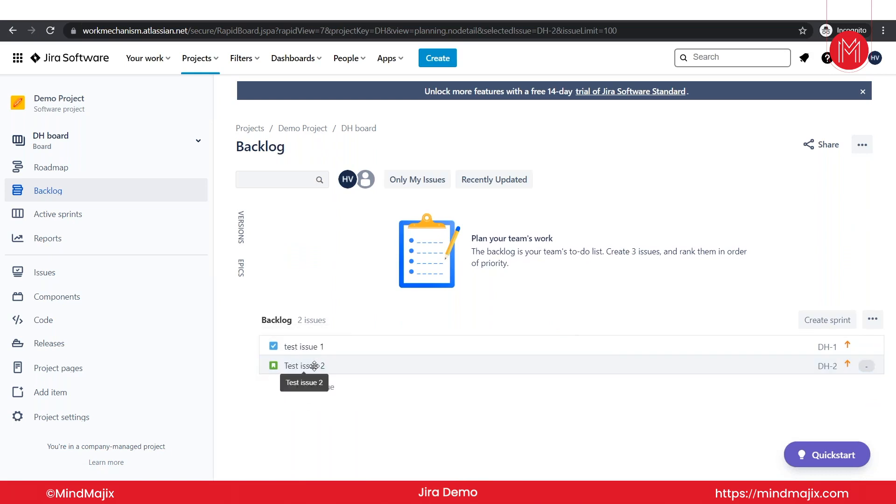
click(304, 367)
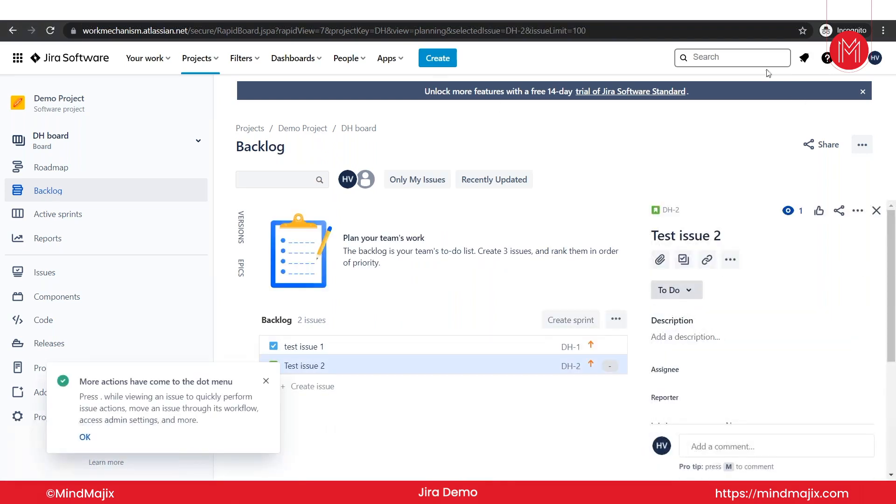
click(671, 211)
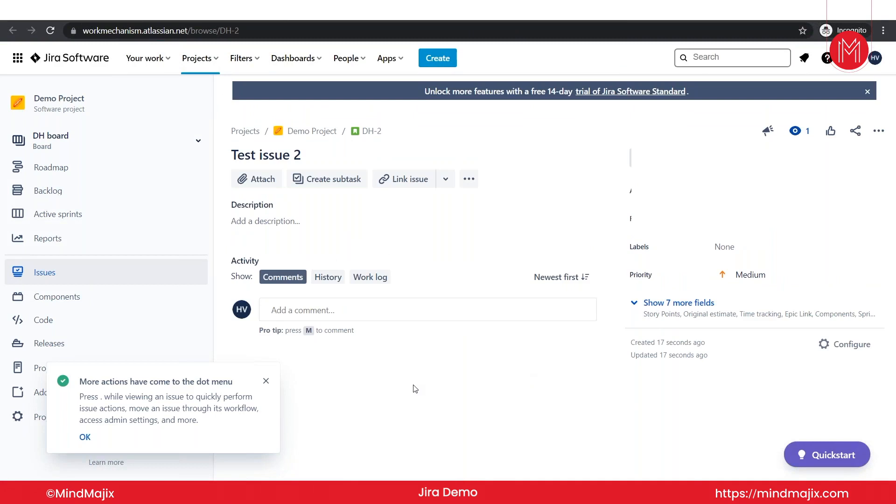
Enter the summary 'Test issue 3' in a new Create issue form.
key(c)
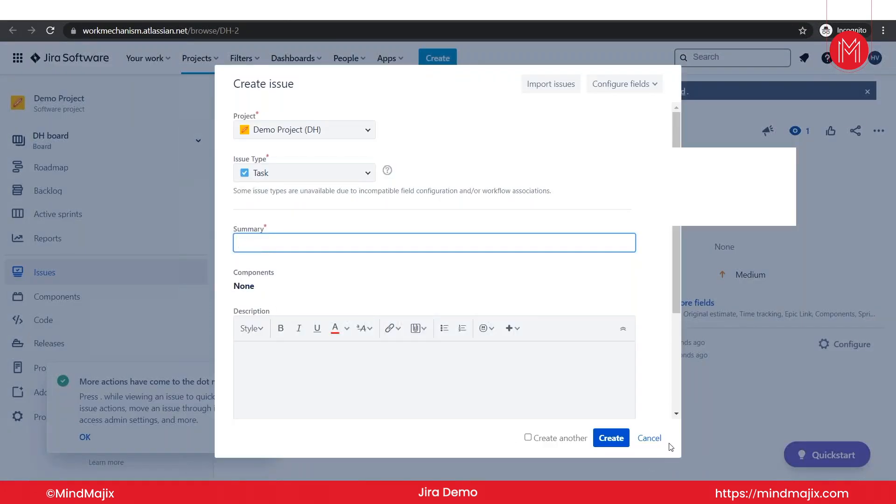
click(658, 440)
key(c)
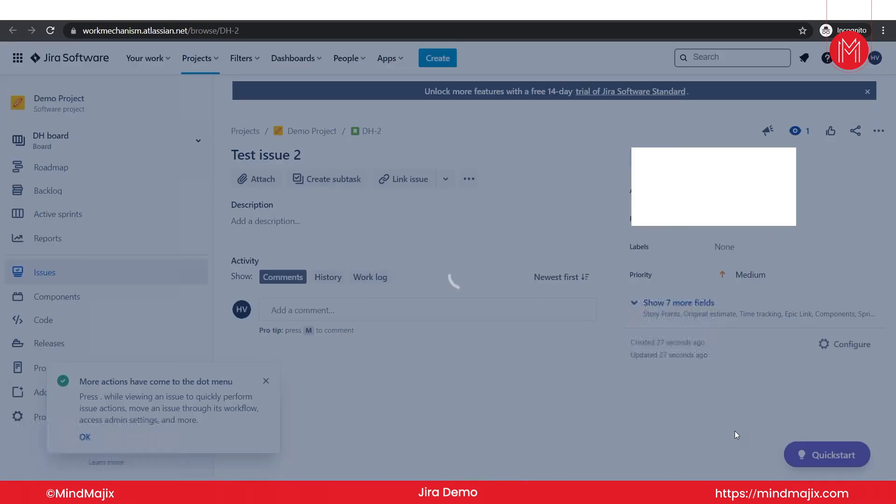
key(Caps_Lock)
text(T)
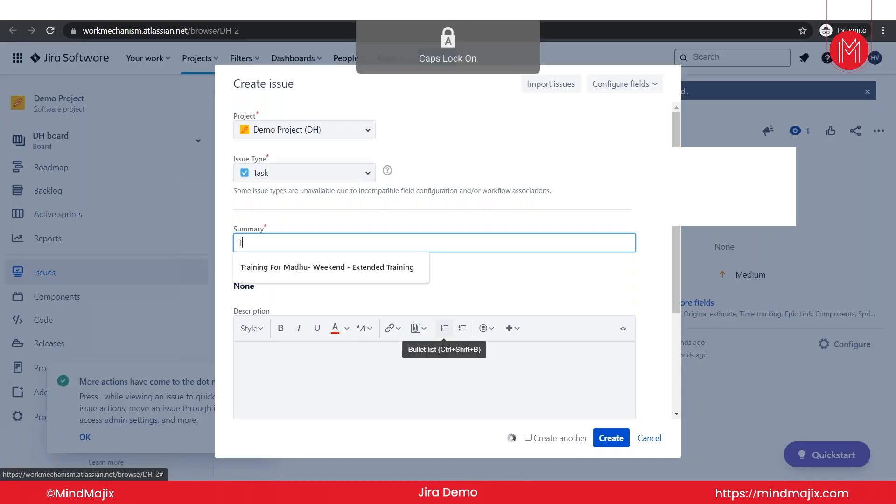
key(Caps_Lock)
text(est)
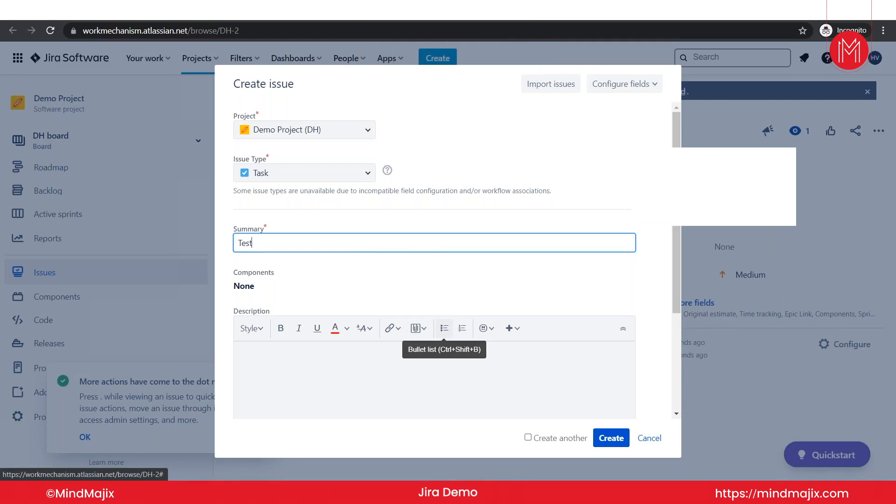
key(Caps_Lock)
text(T)
key(Caps_Lock)
key(BackSpace)
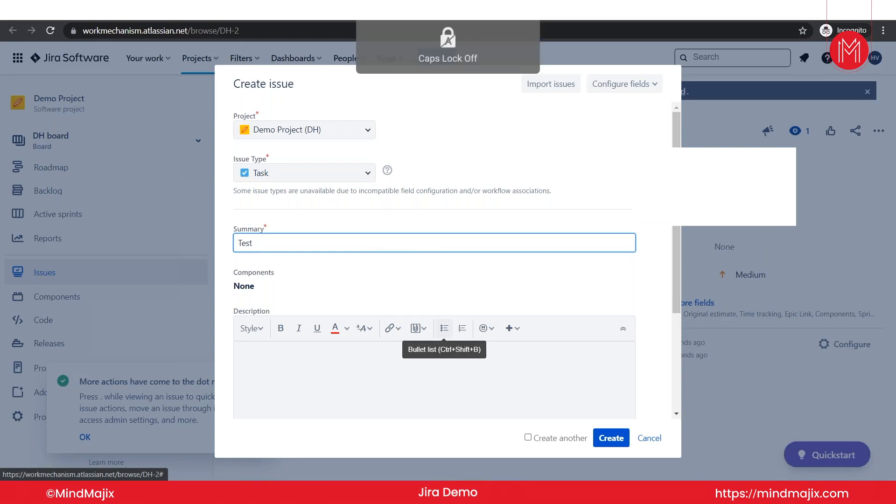
text(issue 3)
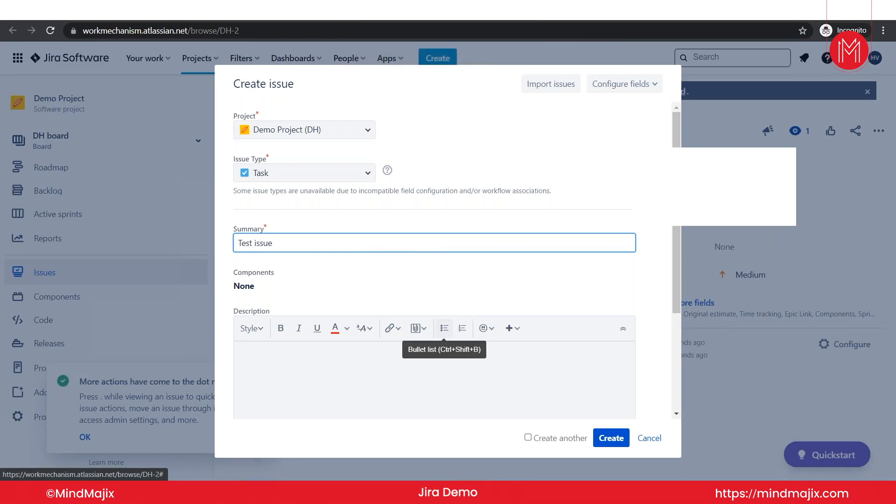
Create task DH-3 and view the backlog listing all three issues.
click(610, 436)
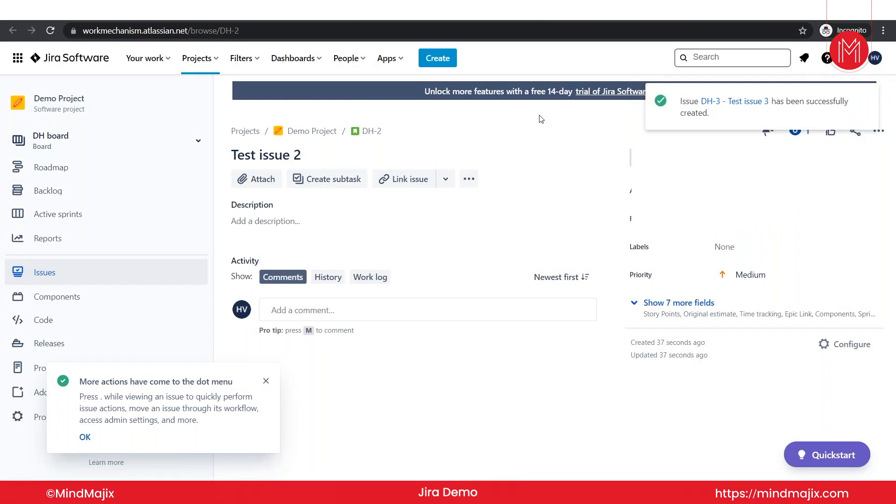
click(76, 195)
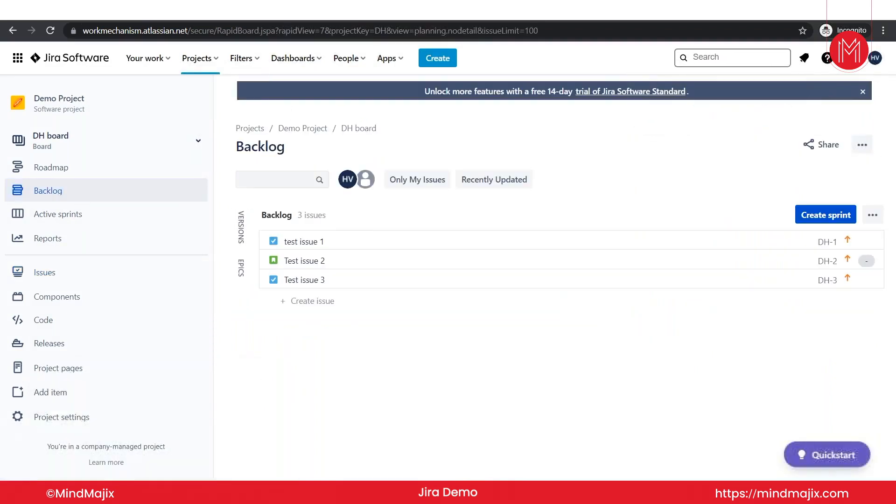
Open DH-1 'test issue 1' on its full issue page from the backlog.
click(308, 242)
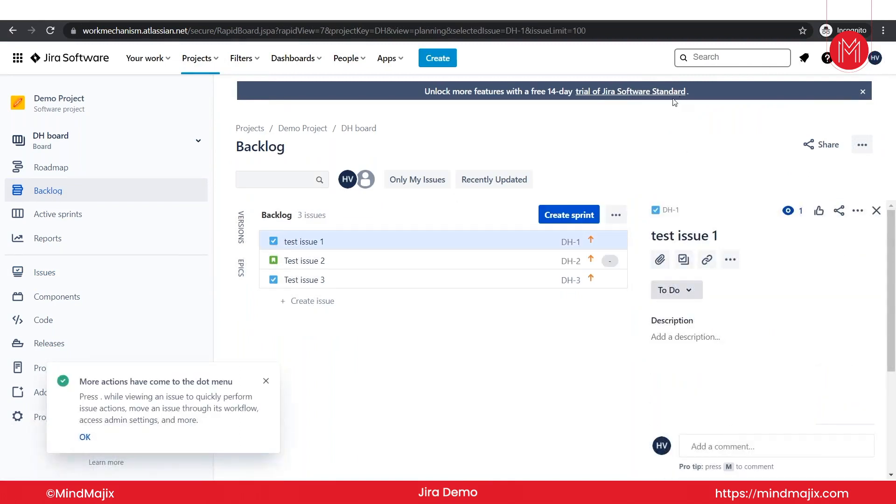
click(670, 210)
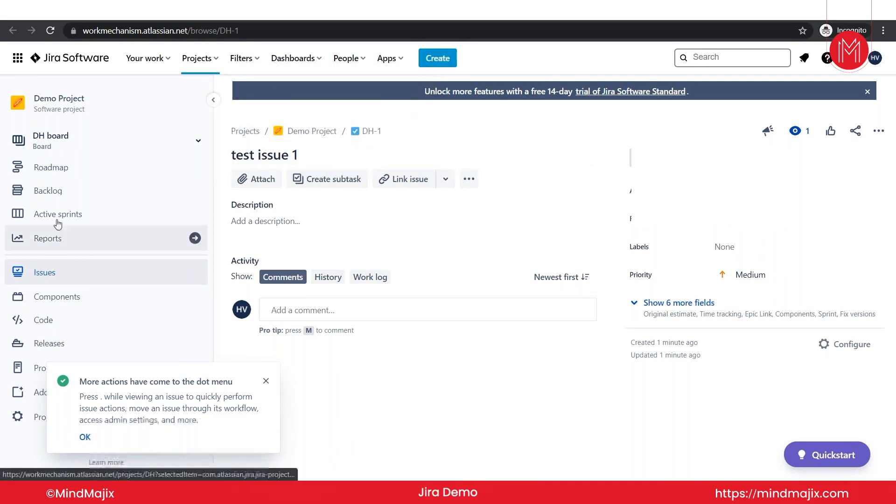
click(65, 200)
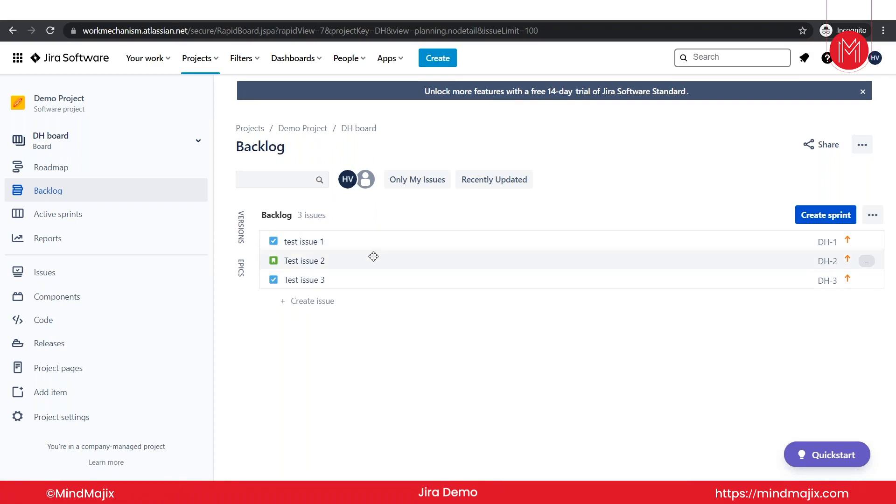
click(349, 241)
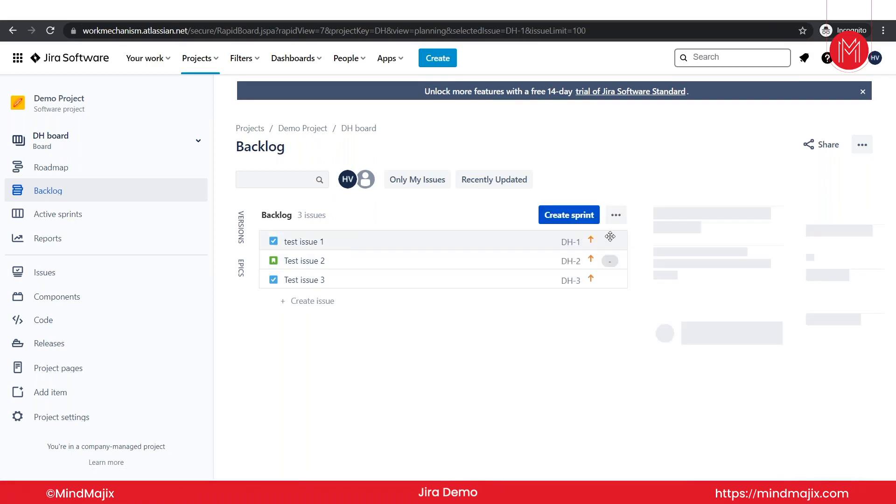
click(670, 210)
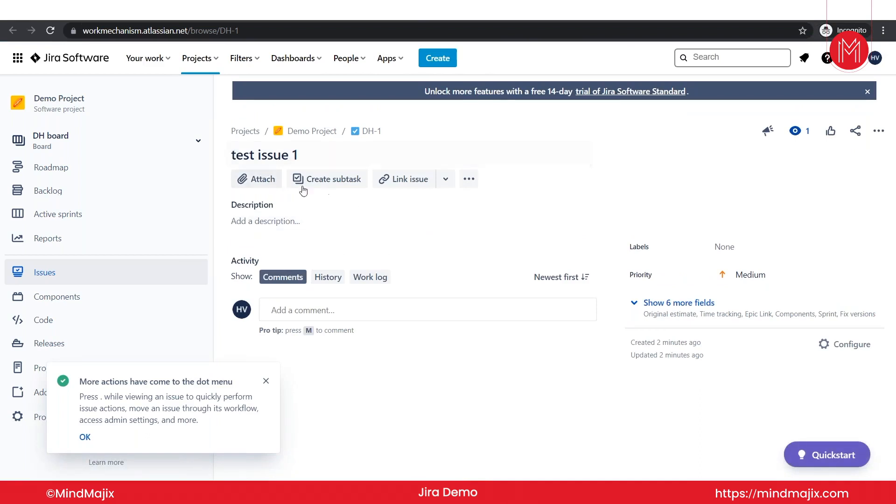
Add subtask DH-4 'Subtask 1' to test issue 1.
click(264, 188)
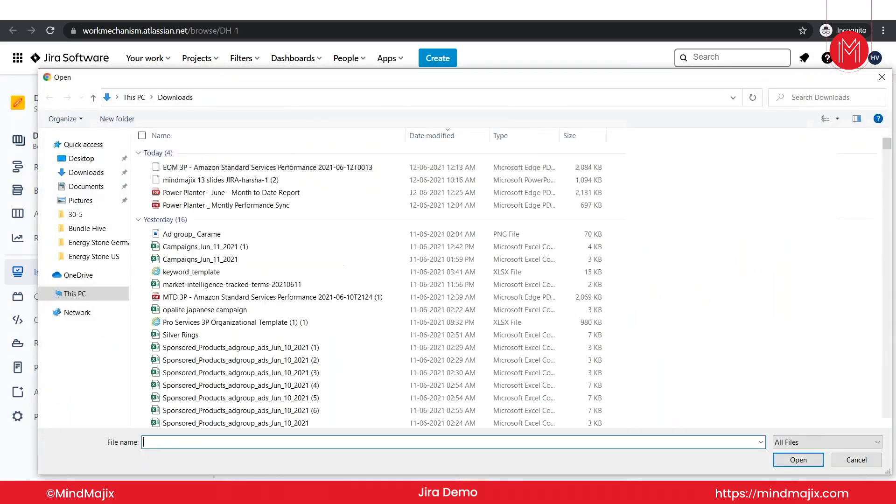
click(883, 79)
click(339, 182)
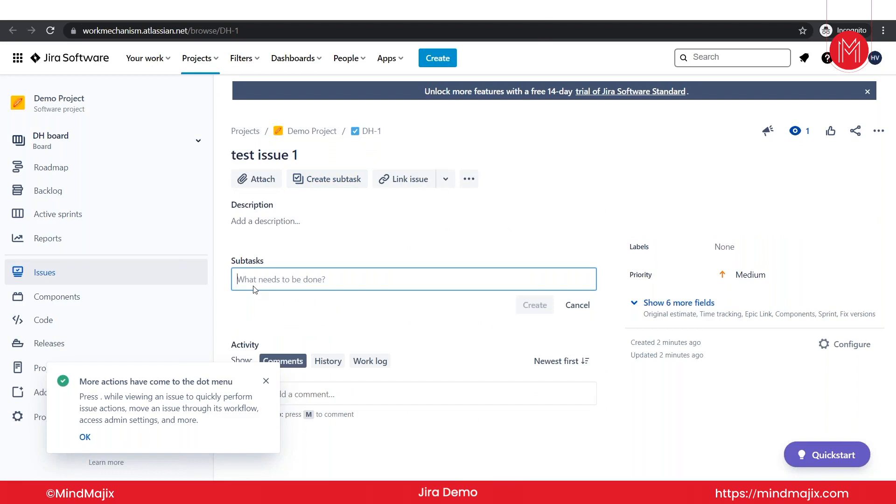
text(S)
key(Caps_Lock)
text(ubtask 1)
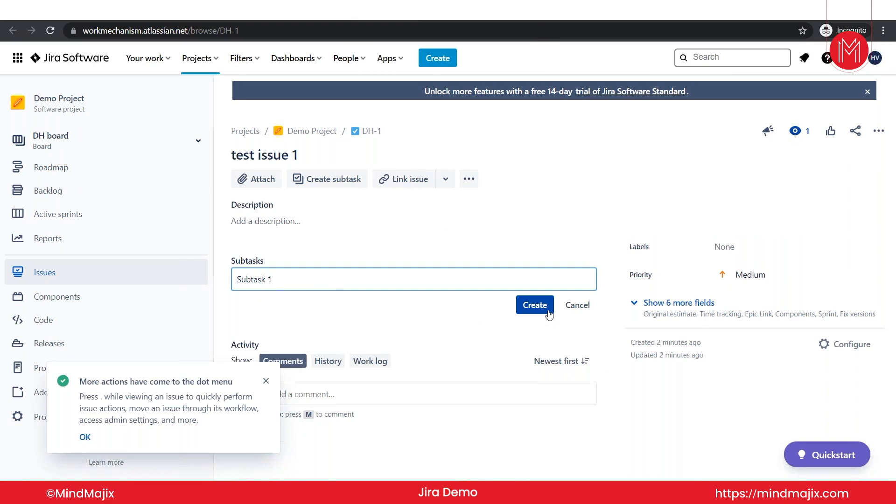
click(549, 311)
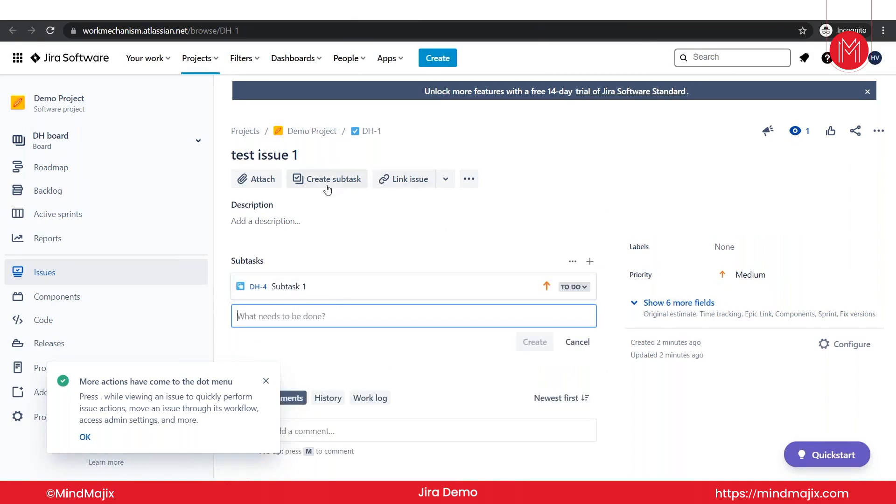
Link test issue 1 as blocked by SP-3 'tEST 3'.
click(399, 179)
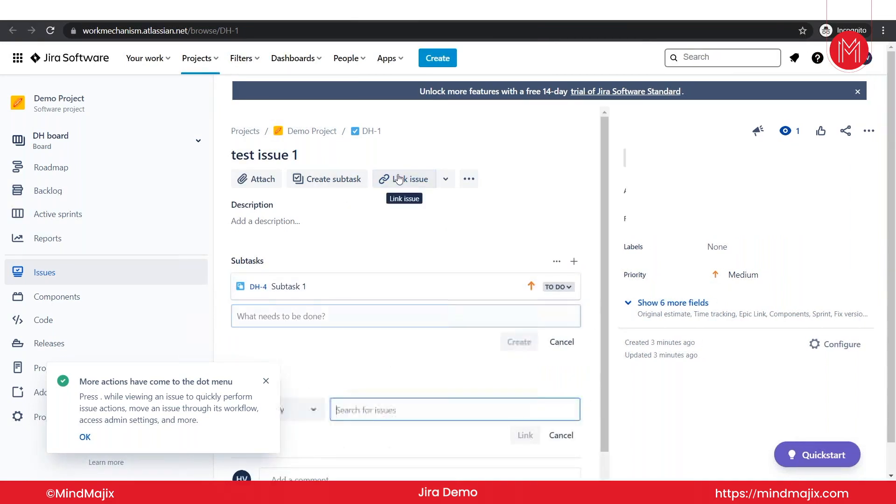
click(265, 382)
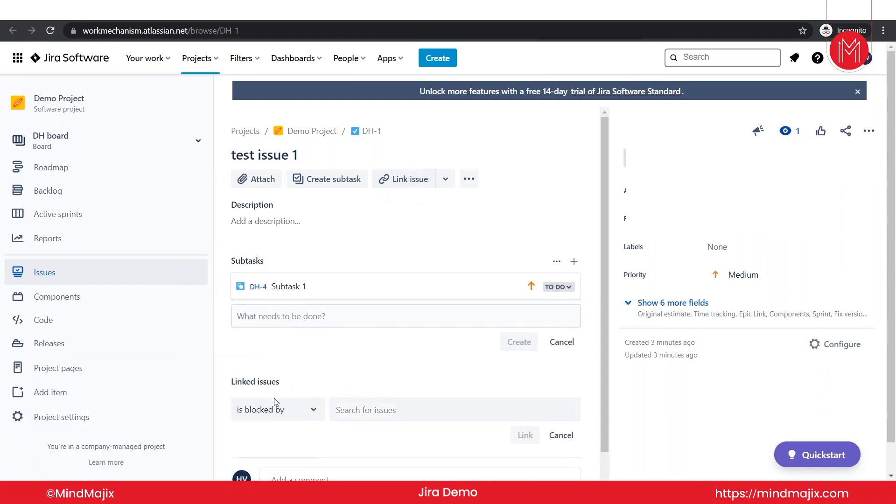
click(356, 408)
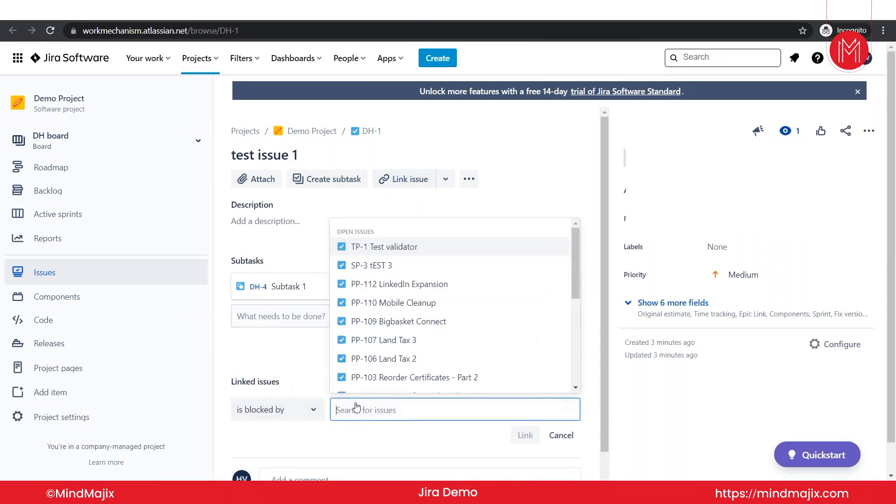
click(376, 266)
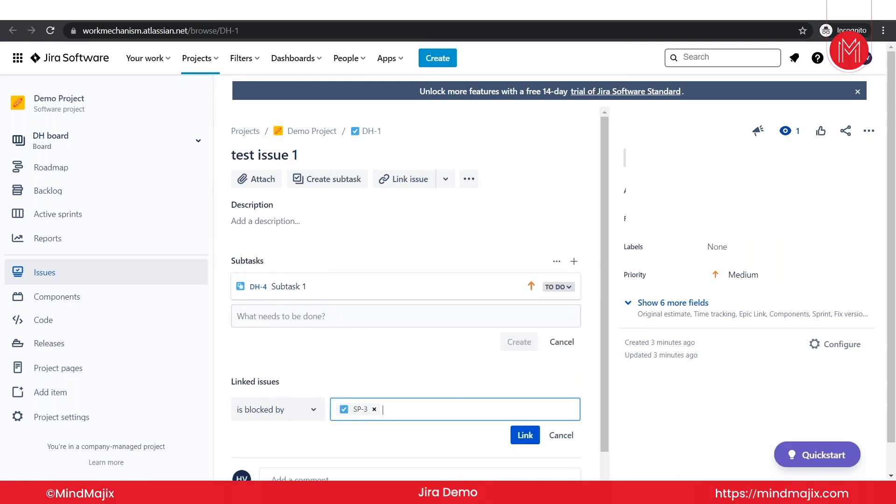
click(525, 435)
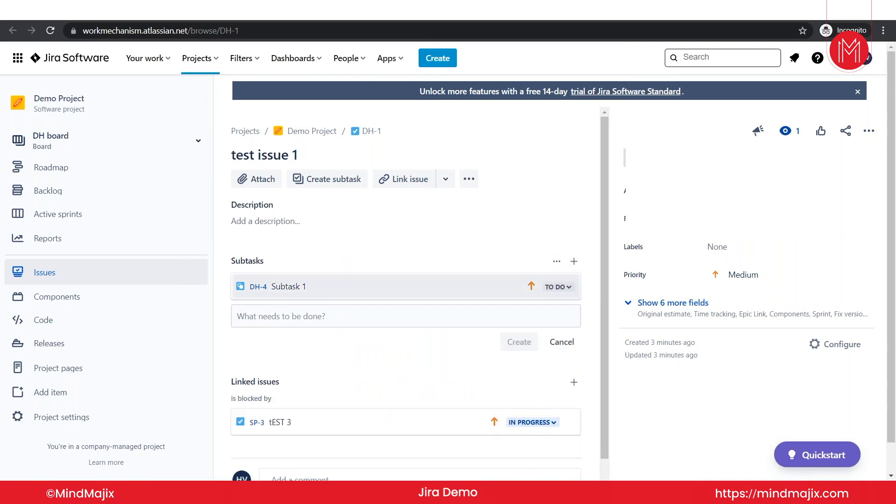
Check the History and empty Work log, then reveal the six hidden detail fields.
scroll(337, 361, down, 1)
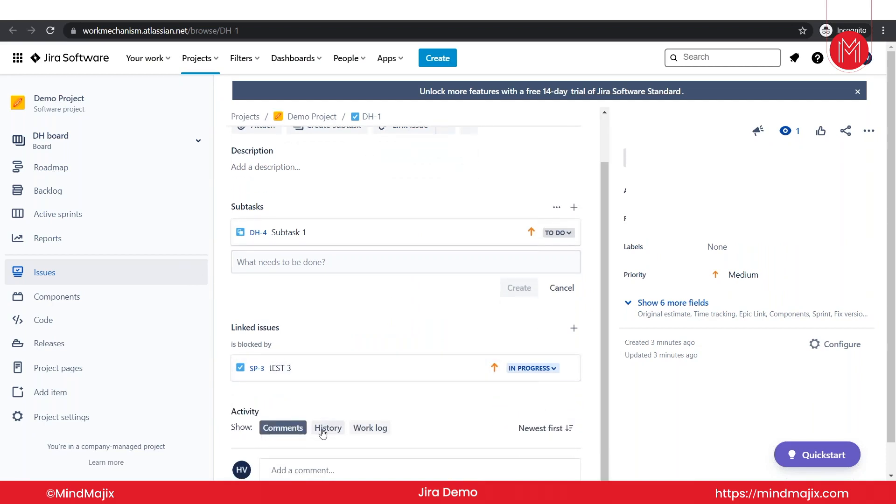
click(300, 469)
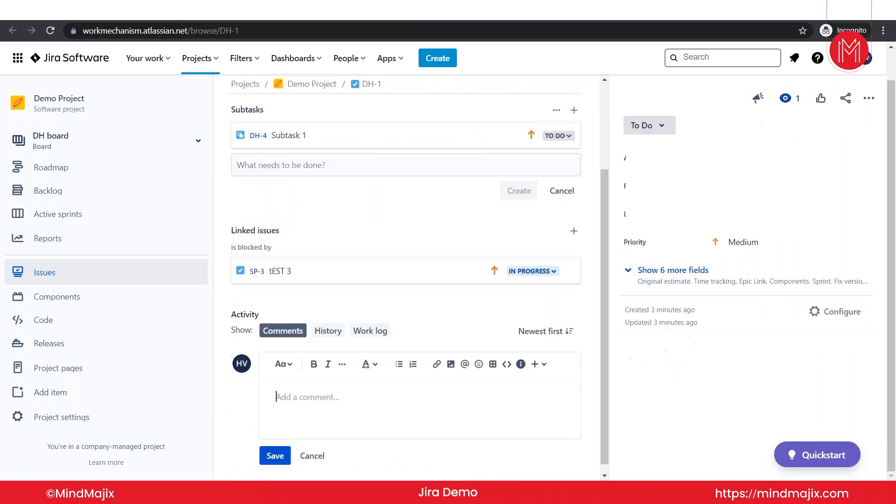
click(329, 331)
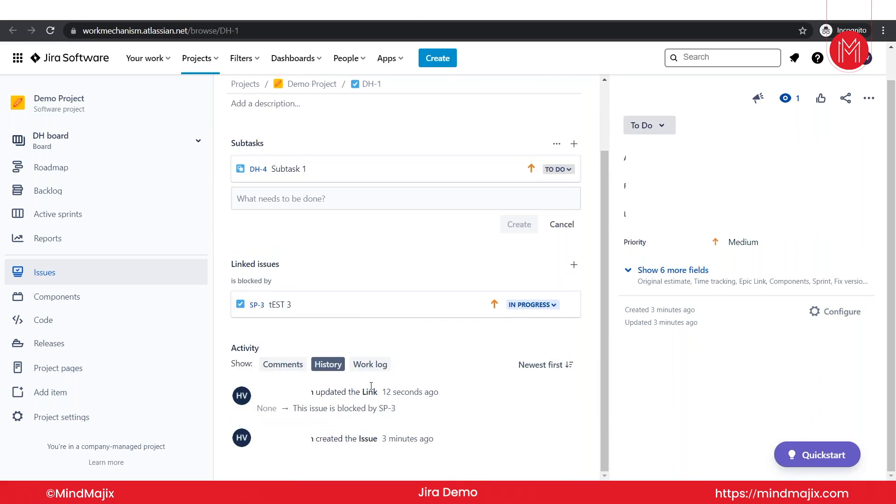
click(372, 365)
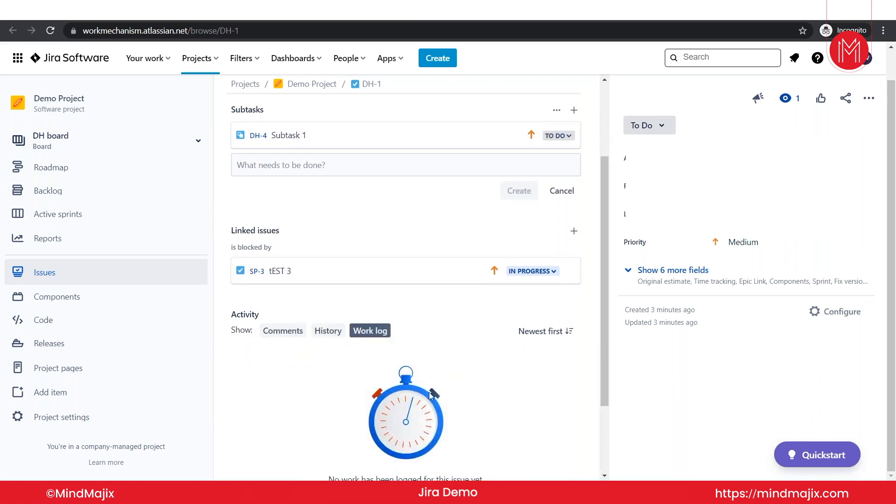
scroll(431, 395, down, 3)
scroll(445, 381, up, 5)
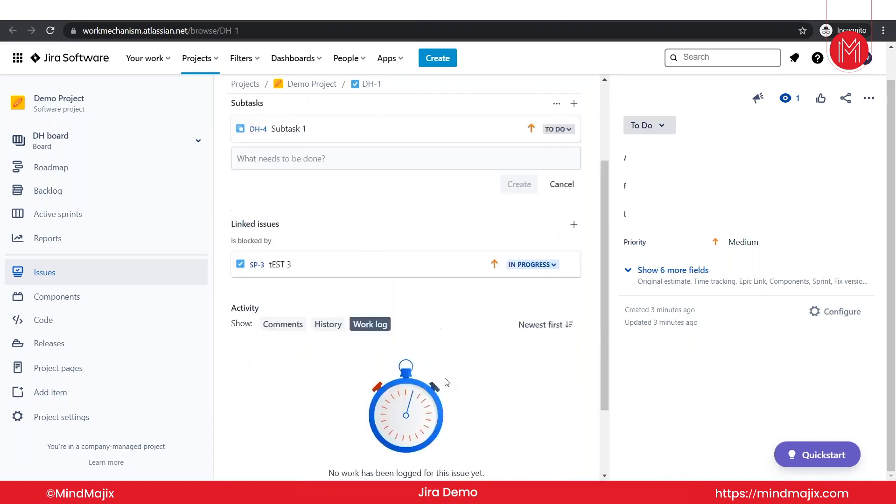
click(639, 270)
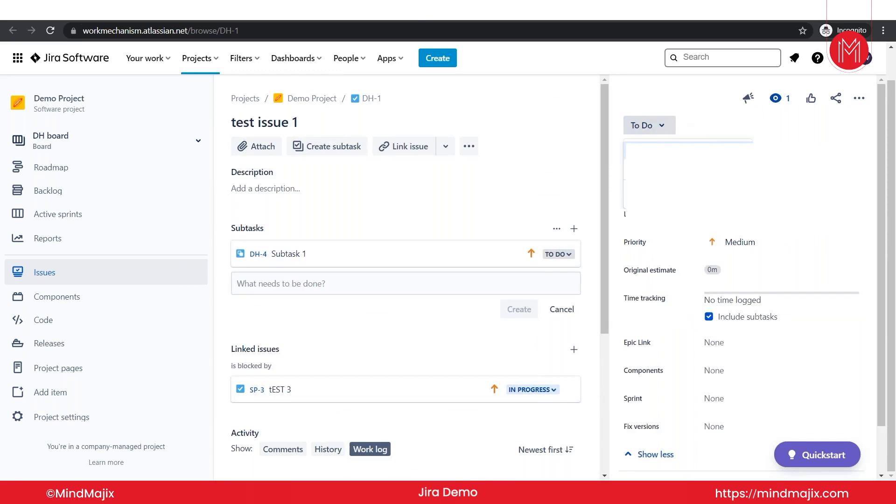
Set test issue 1's status to In Progress and review its detail fields.
click(647, 151)
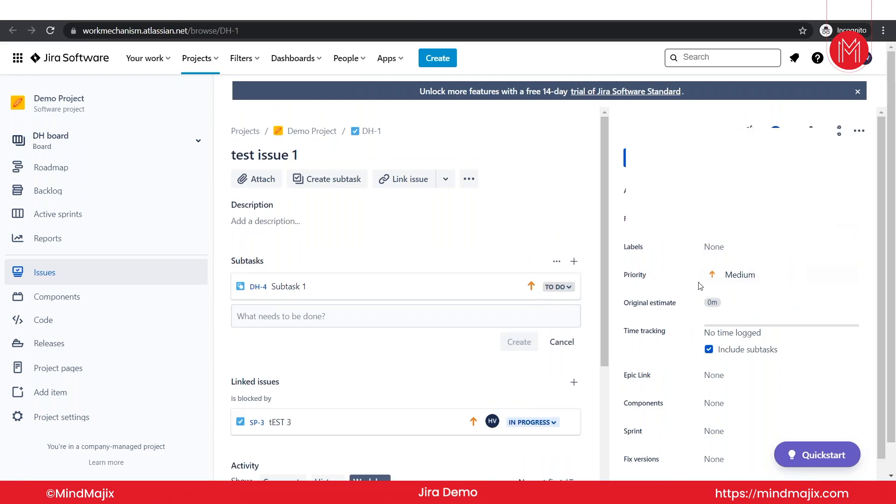
scroll(695, 350, down, 1)
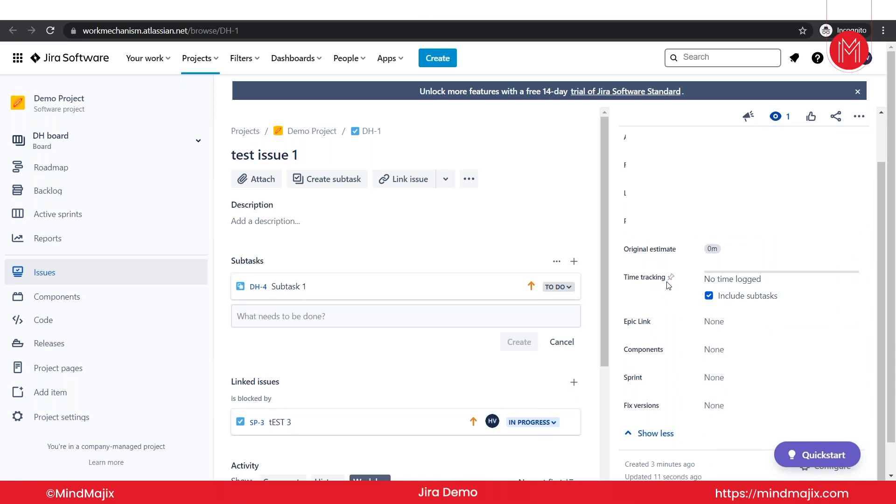
scroll(742, 266, up, 1)
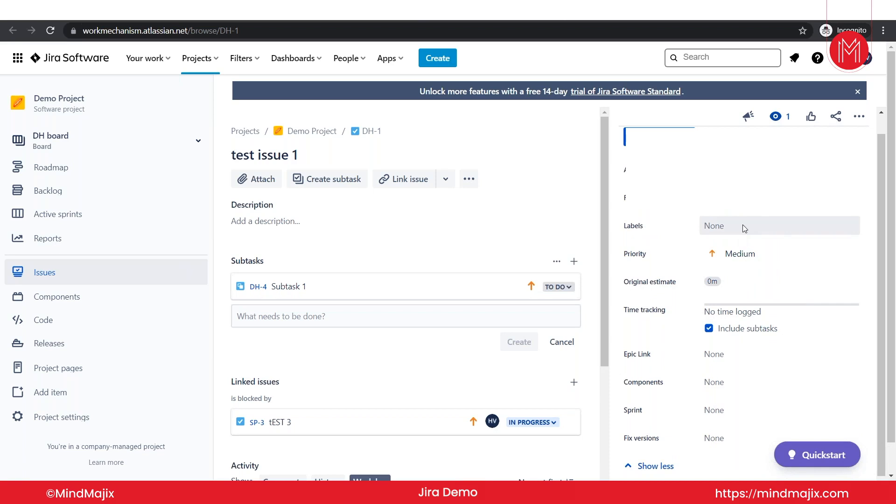
scroll(714, 355, down, 1)
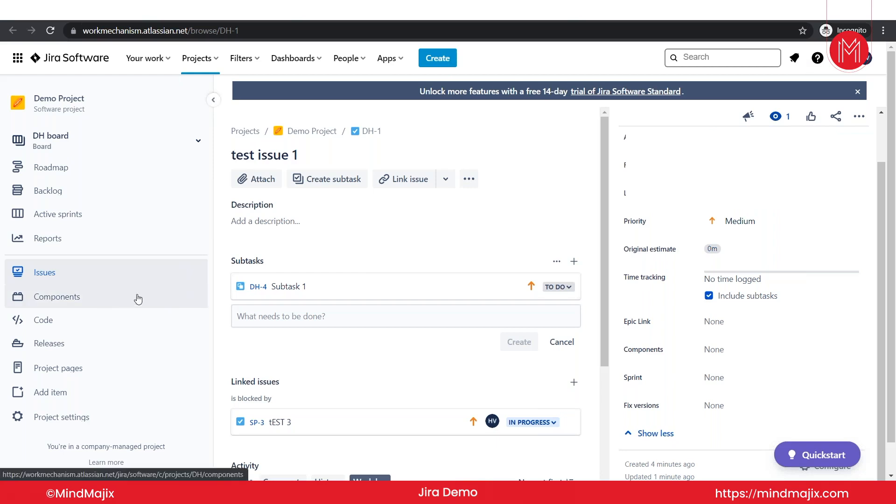
Look through the Demo Project's Components page, add-item options and Project pages list.
click(75, 297)
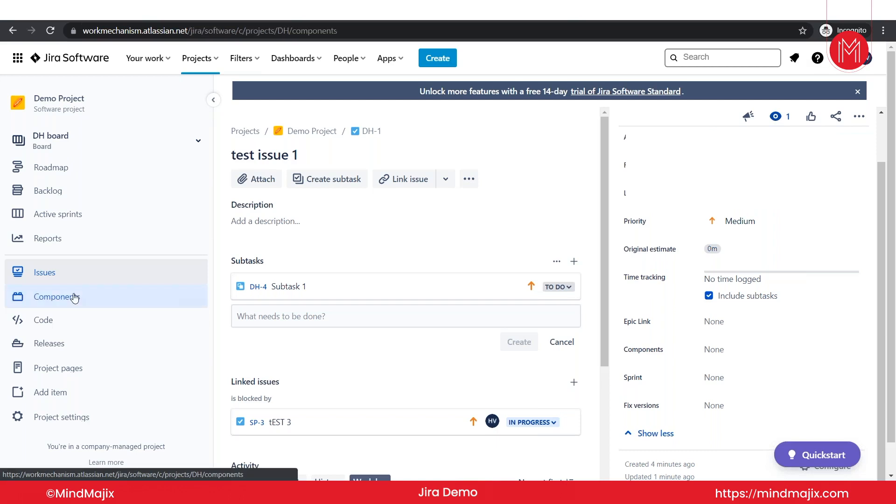
click(82, 391)
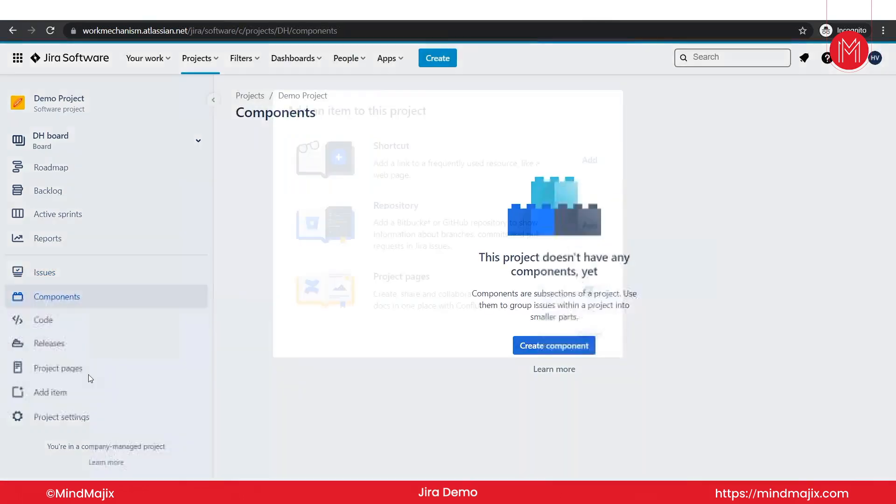
click(91, 370)
click(64, 370)
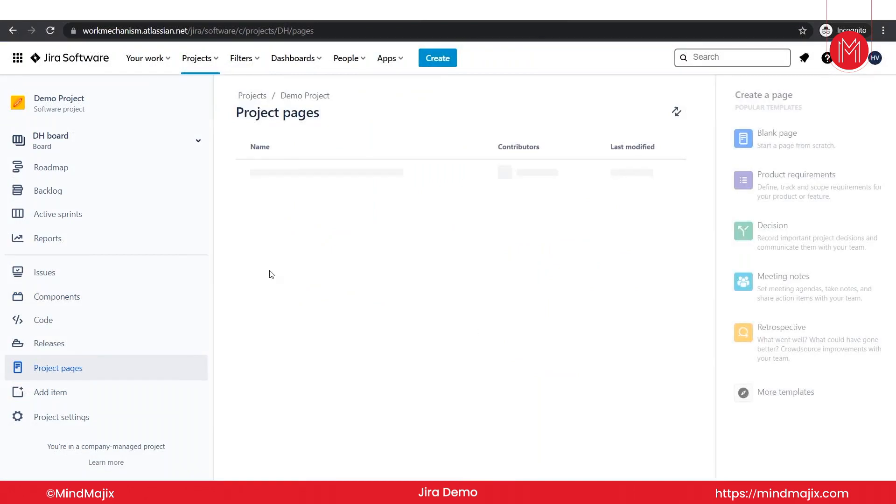
Bring up the Demo Project settings Details page, showing key DH, and scan its sidebar.
click(76, 418)
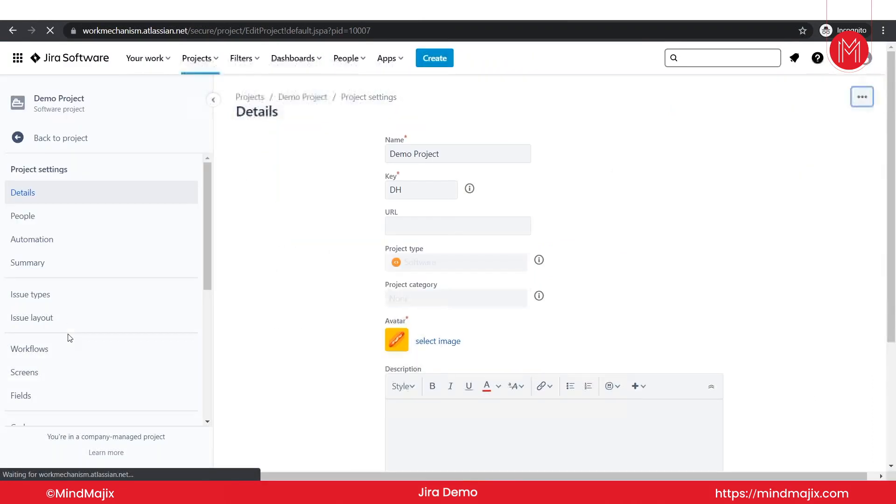
scroll(28, 239, down, 3)
scroll(28, 238, down, 2)
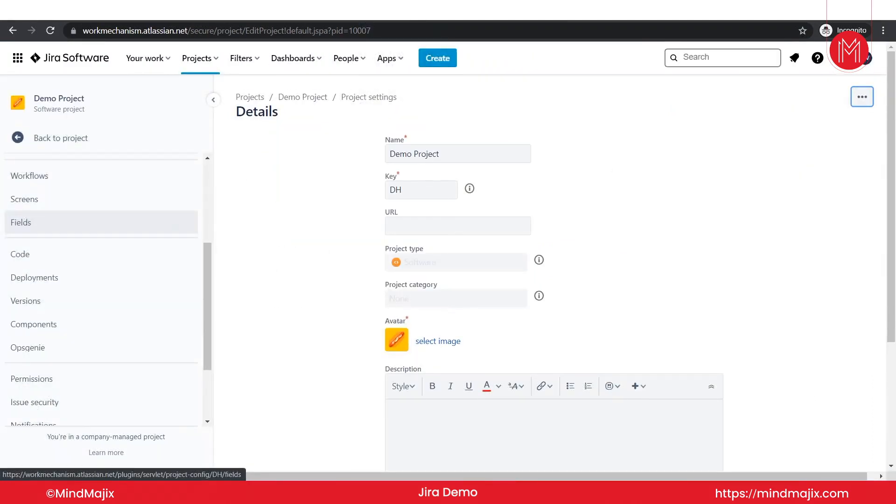
scroll(79, 285, up, 5)
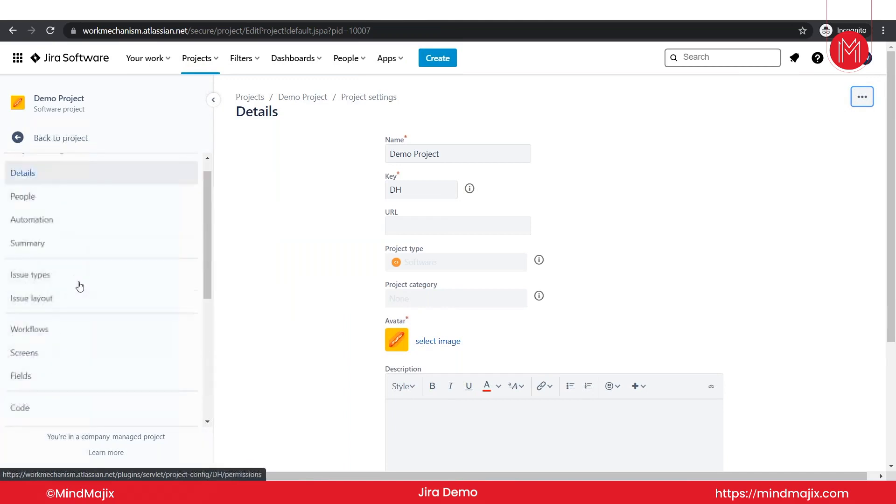